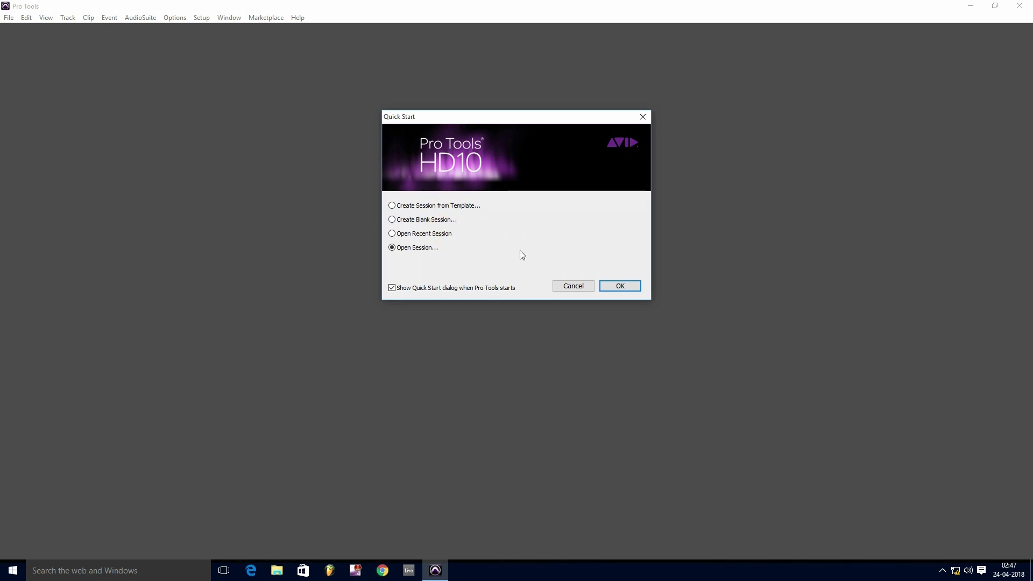
Dismiss the Quick Start dialog and view the list of recently opened sessions
click(566, 286)
click(368, 284)
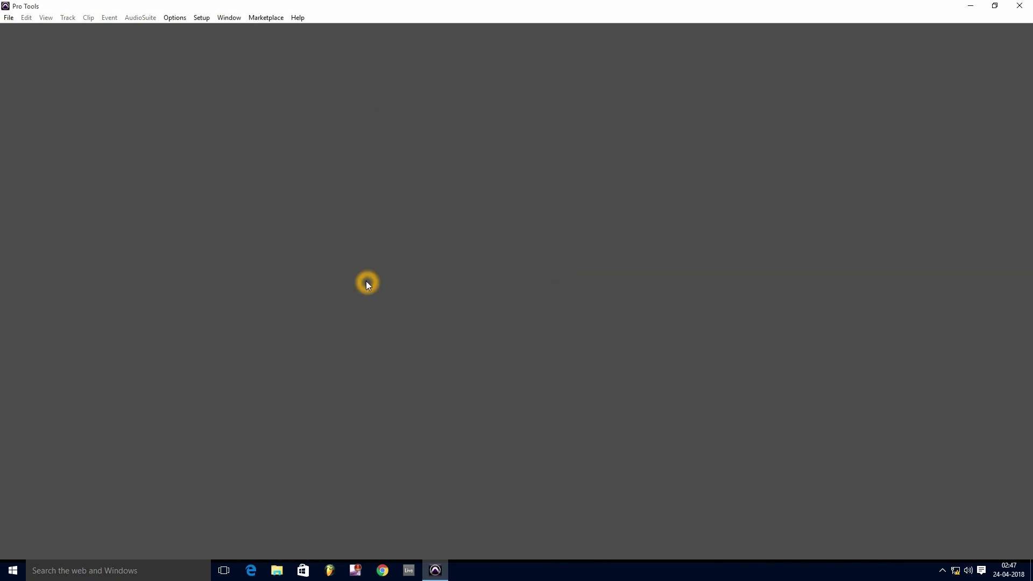
click(9, 17)
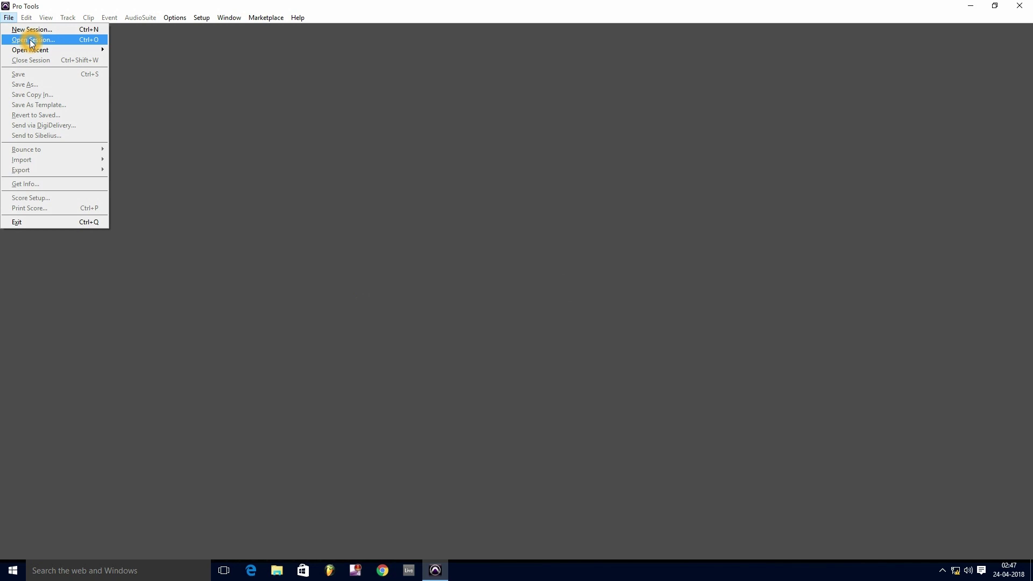
mouse_move(42, 51)
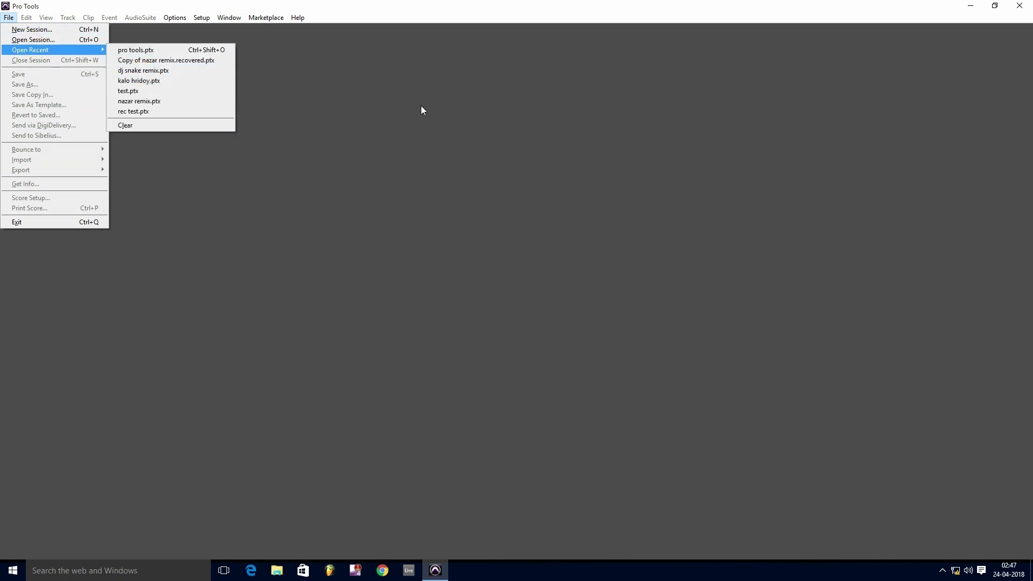
click(439, 111)
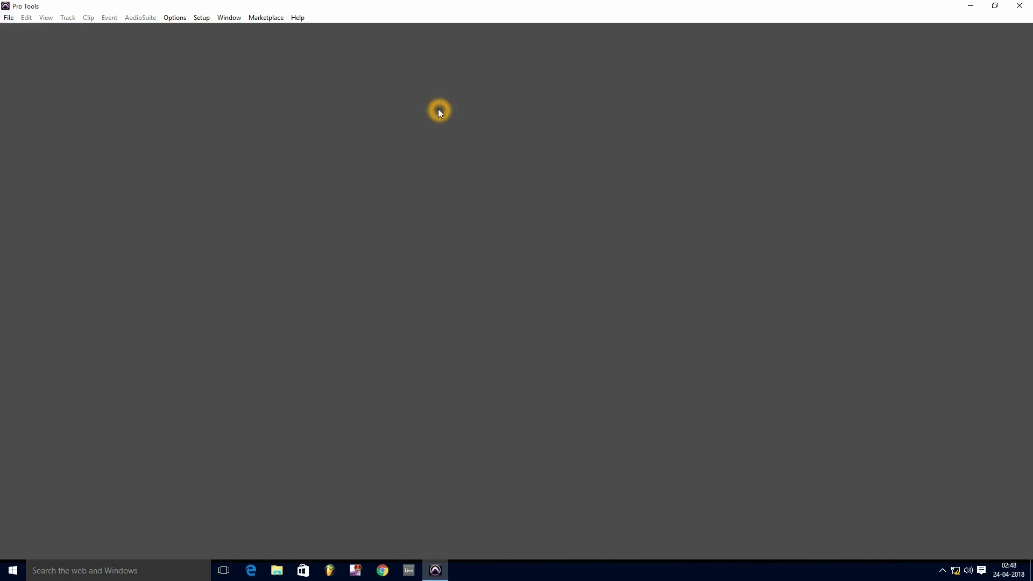
key(ctrl+n)
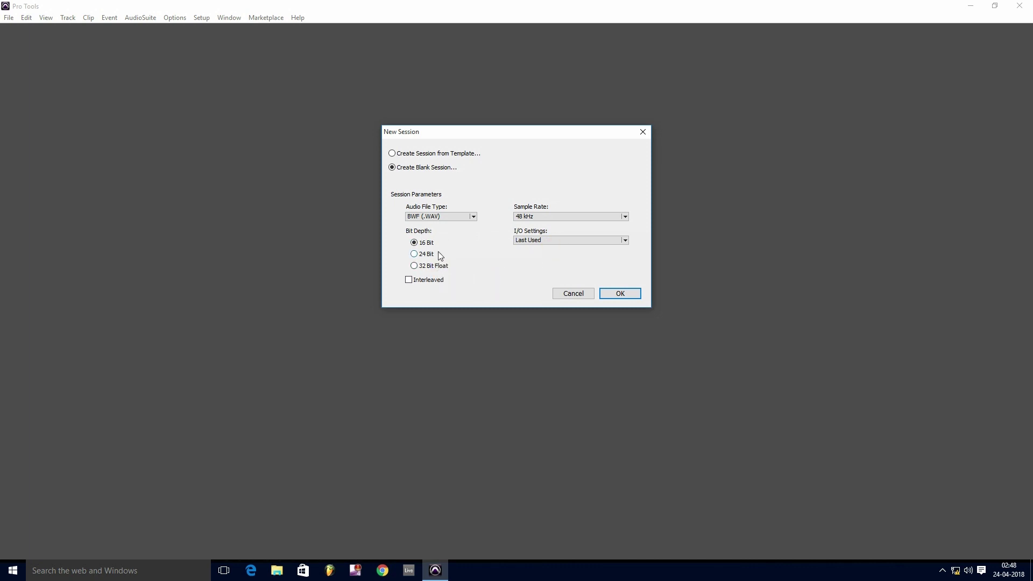
click(617, 296)
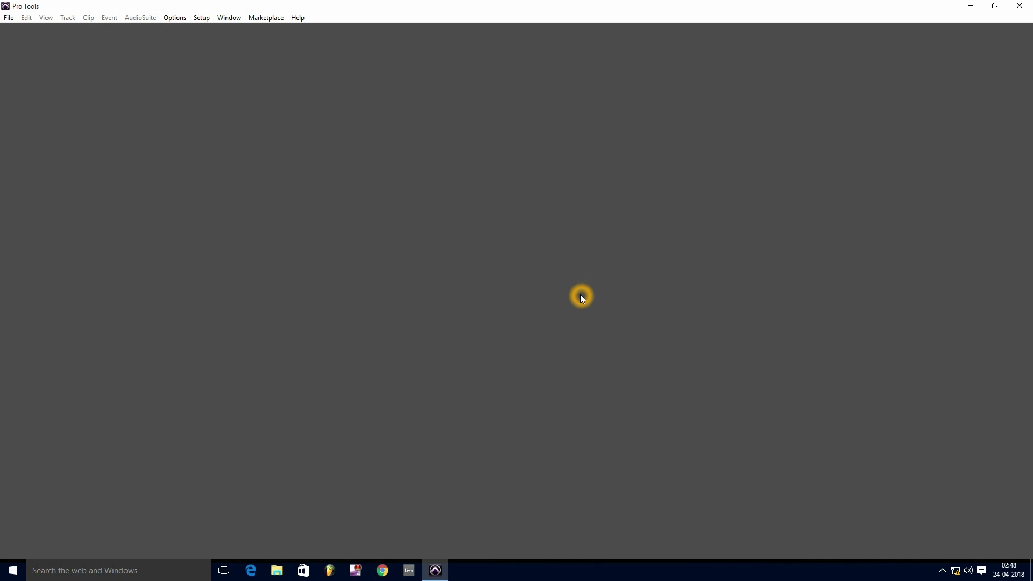
key(ctrl+o)
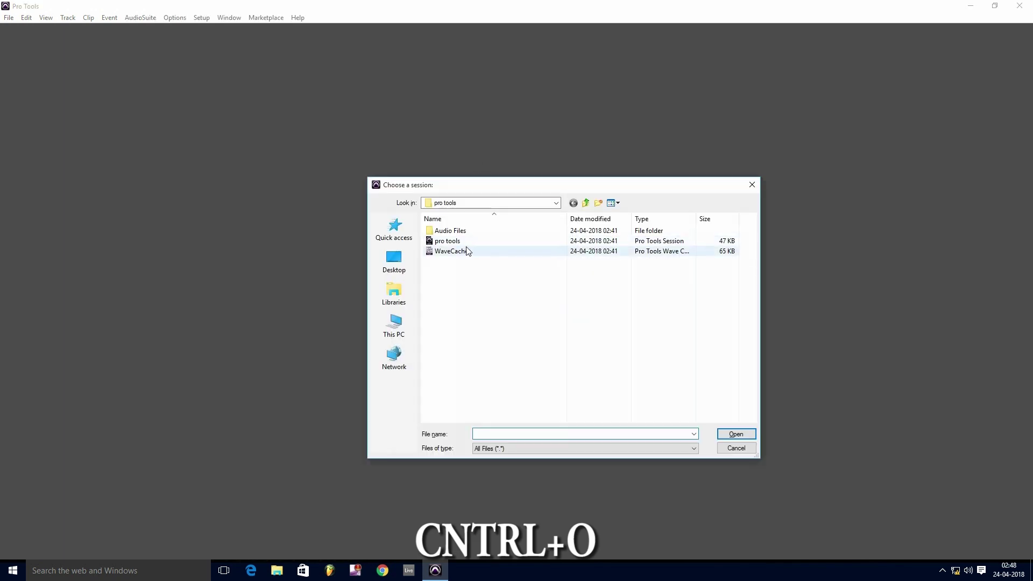
click(585, 202)
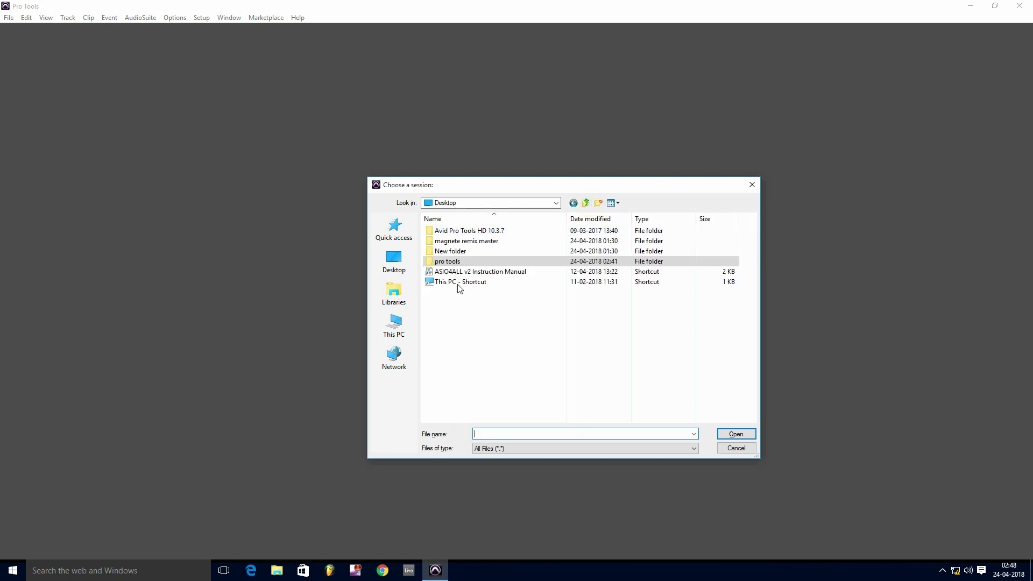
double_click(452, 260)
click(736, 449)
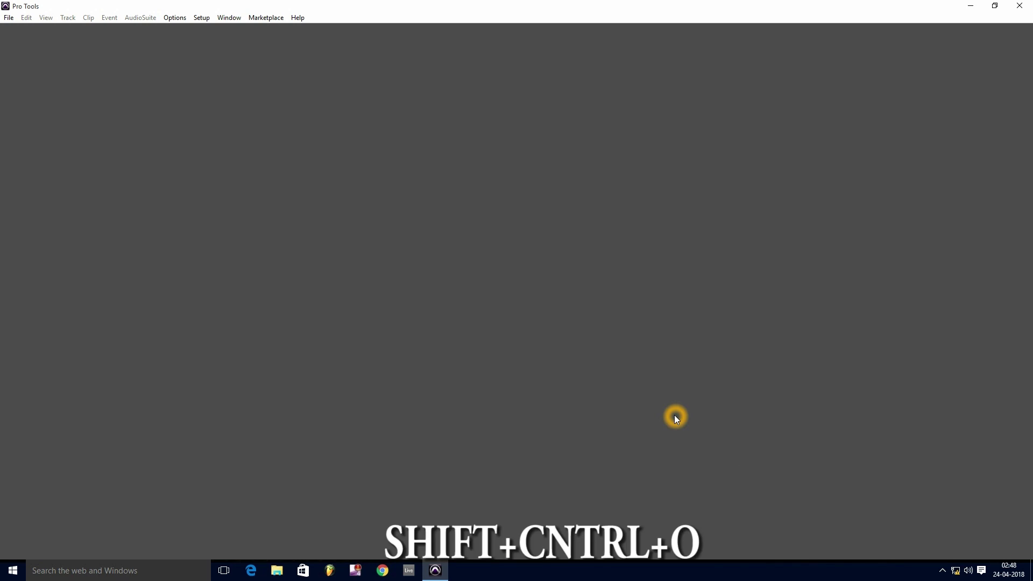
Open the most recent session, pro tools.ptx, and delete the audio clip on the Audio 1 track
key(ctrl+shift+o)
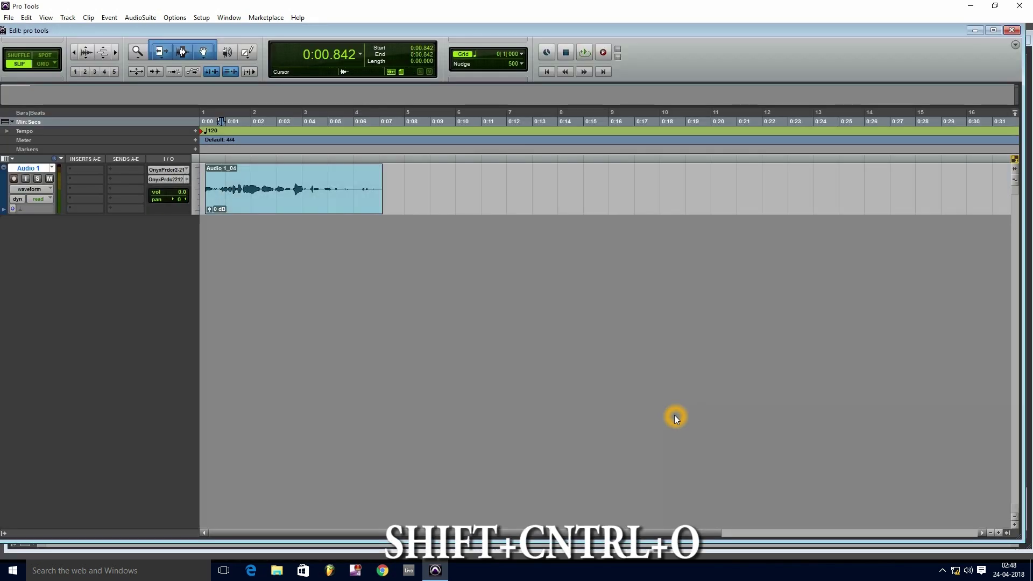
click(282, 212)
key(Delete)
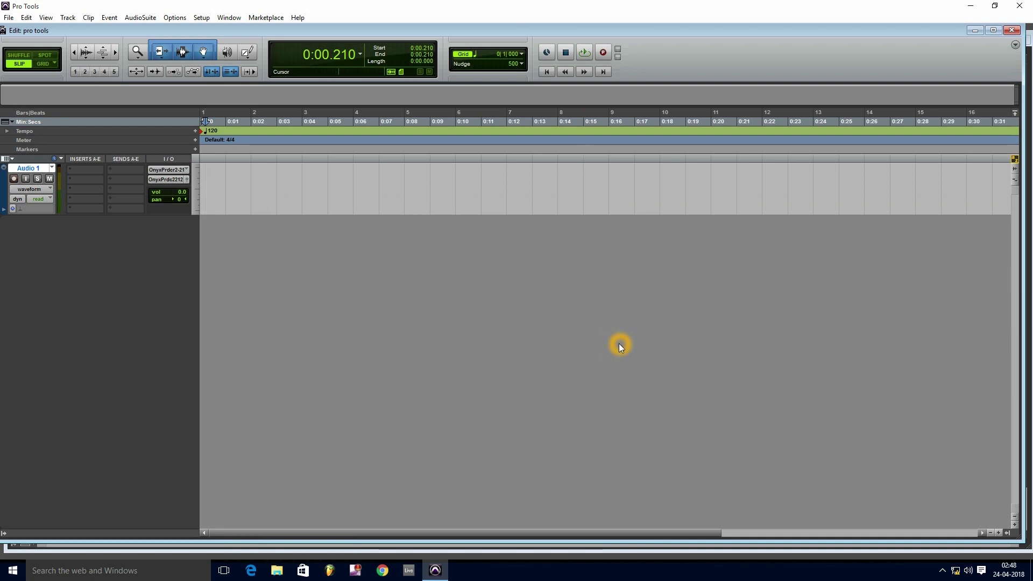
Switch back and forth between the session's Mix and Edit windows to view both
key(ctrl+equal)
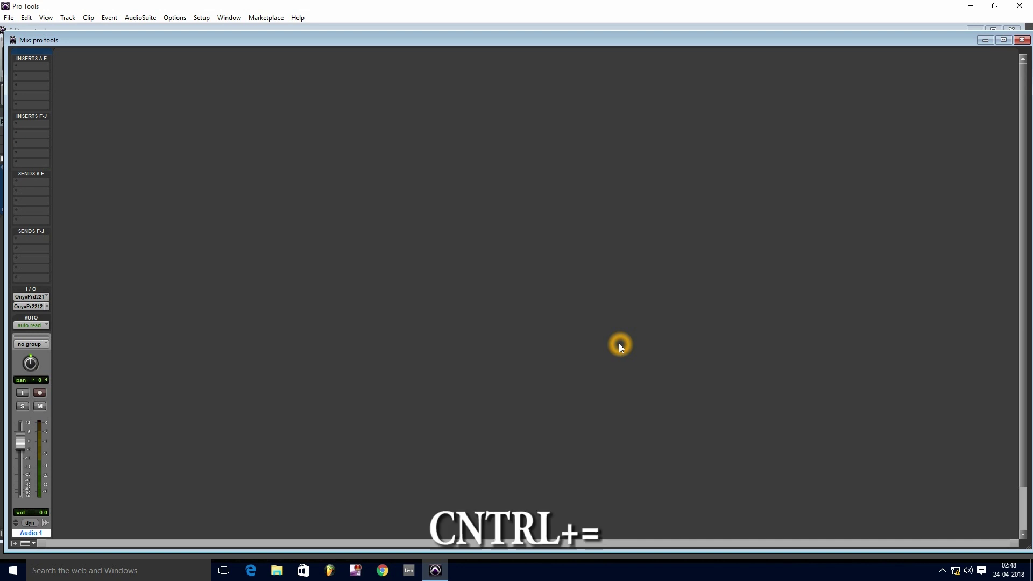
key(ctrl+equal)
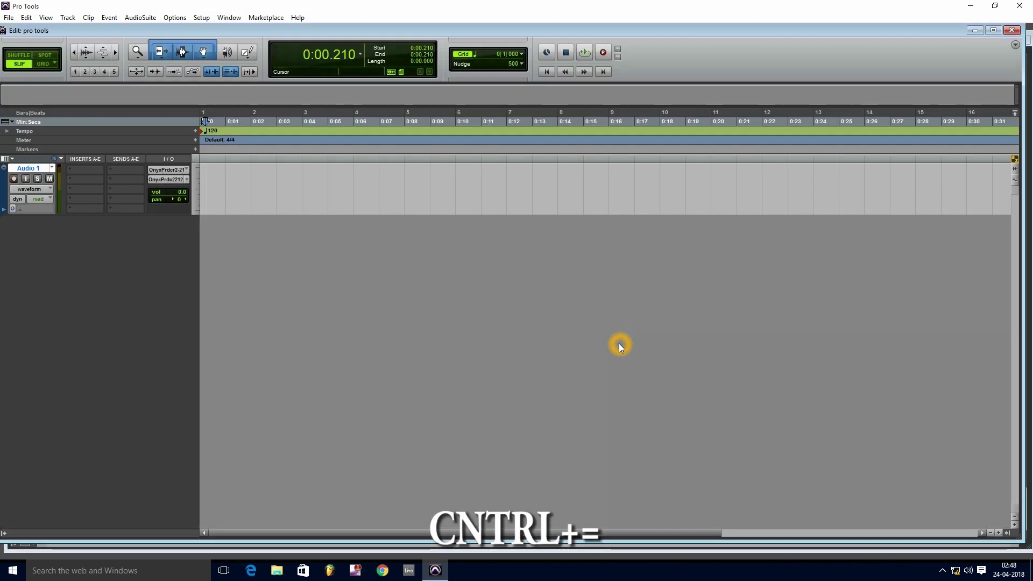
key(ctrl+equal)
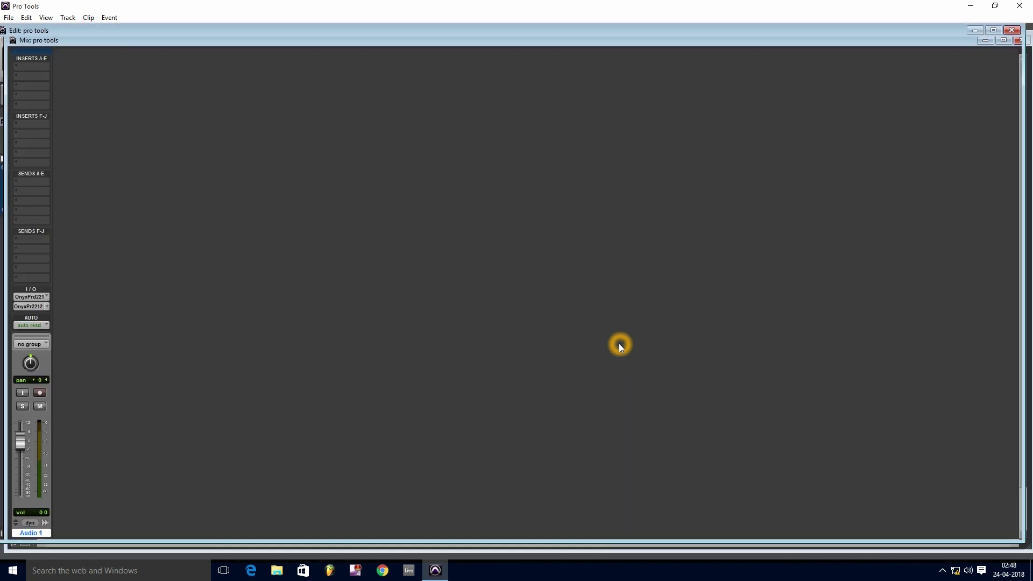
key(ctrl+equal)
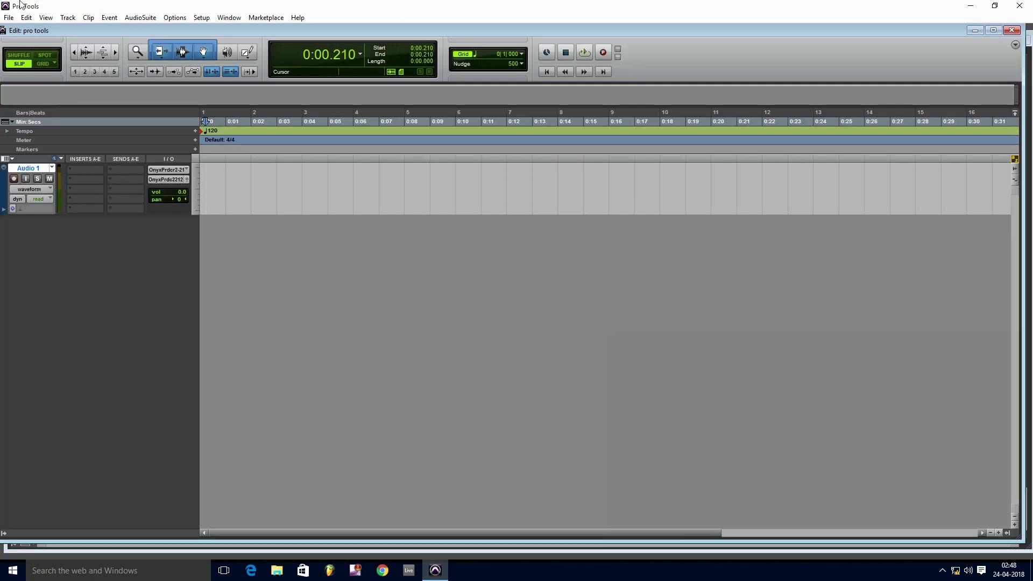
click(227, 17)
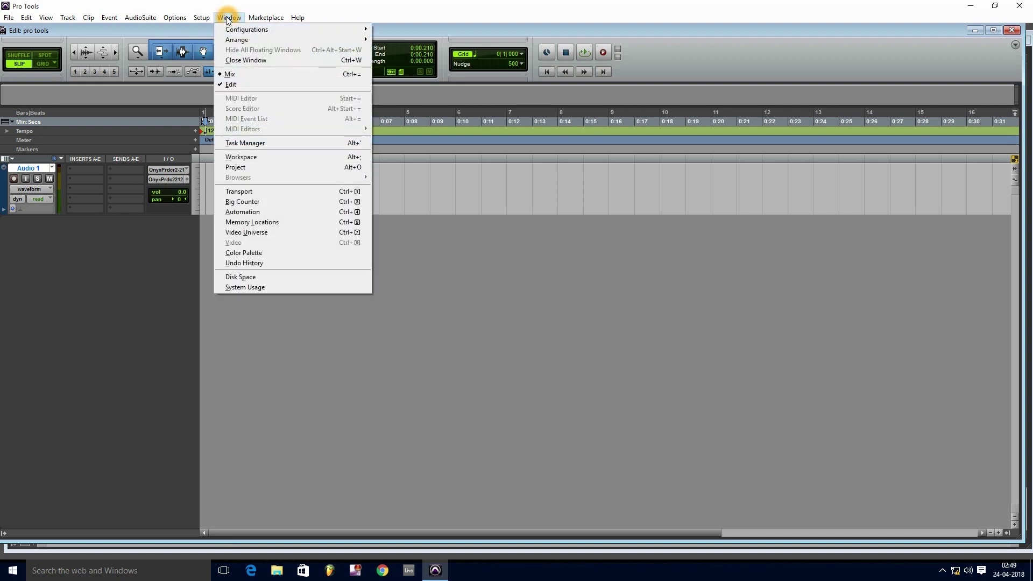
click(242, 74)
click(229, 17)
click(246, 83)
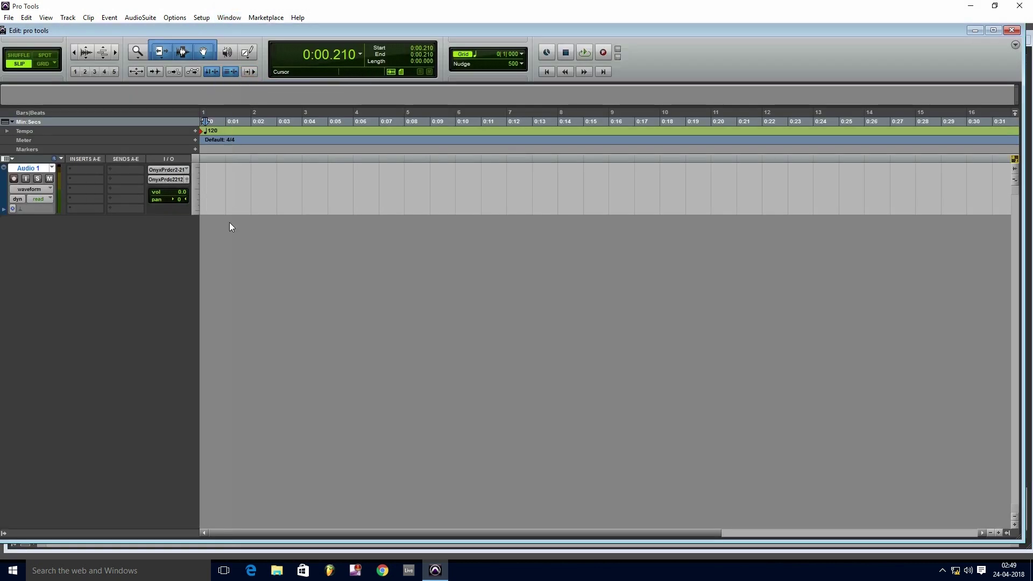
click(247, 50)
click(229, 18)
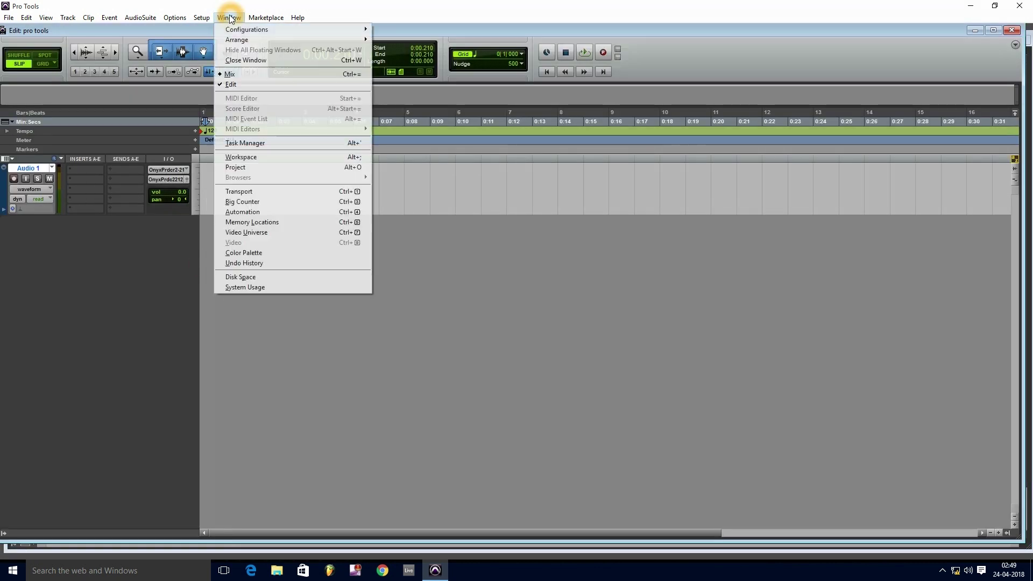
Delete the Audio 1 track from the session in the Edit window
right_click(45, 168)
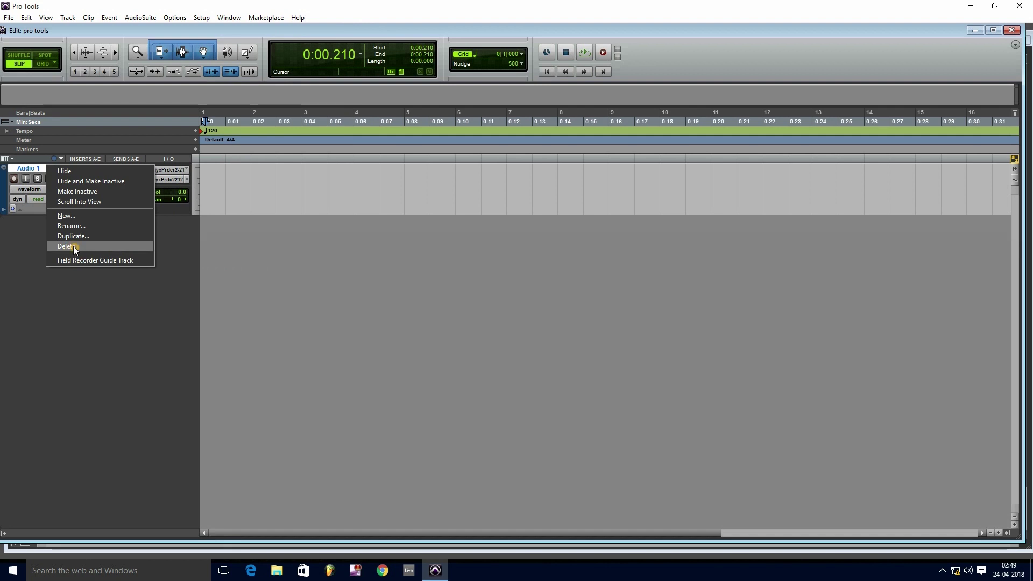
click(73, 246)
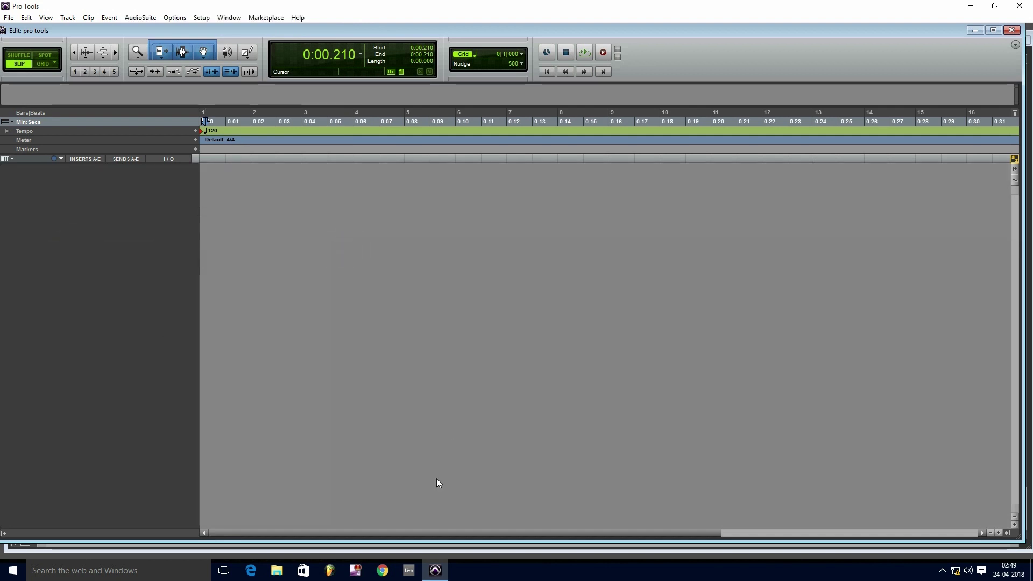
click(340, 336)
click(697, 419)
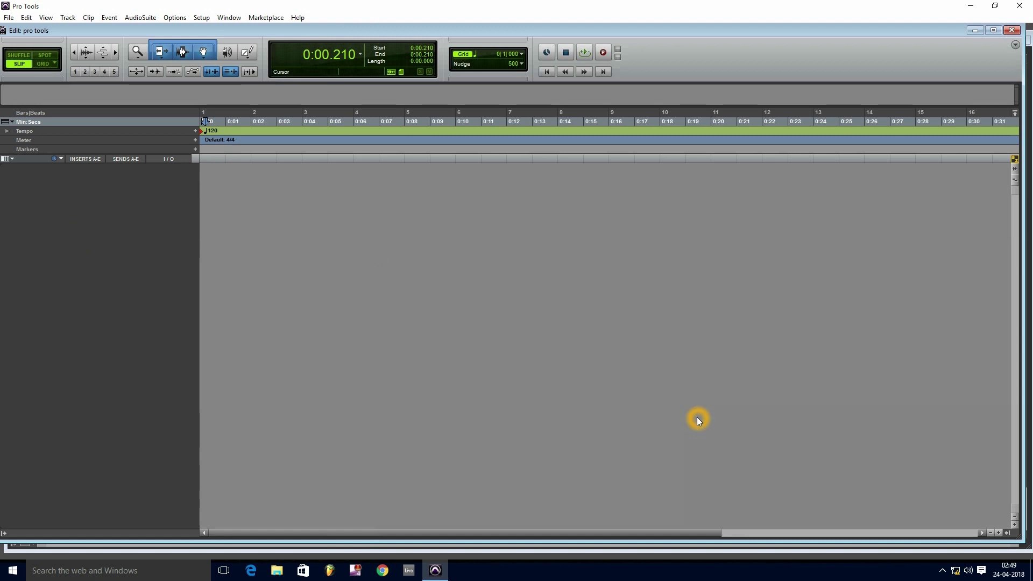
Create a new mono audio track in the Mix window and move the Transport window well clear of its channel strip
key(ctrl+equal)
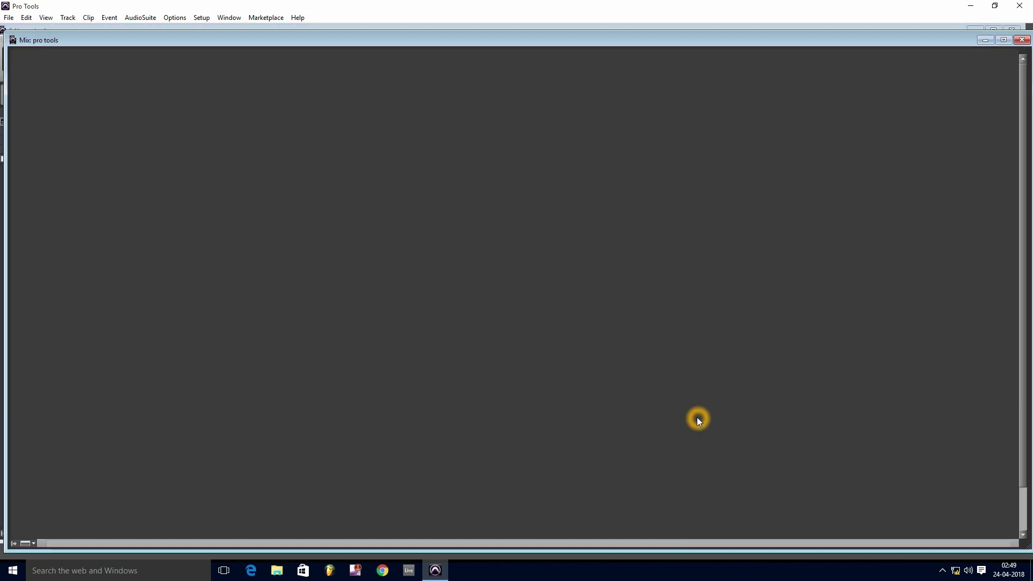
key(ctrl+shift+n)
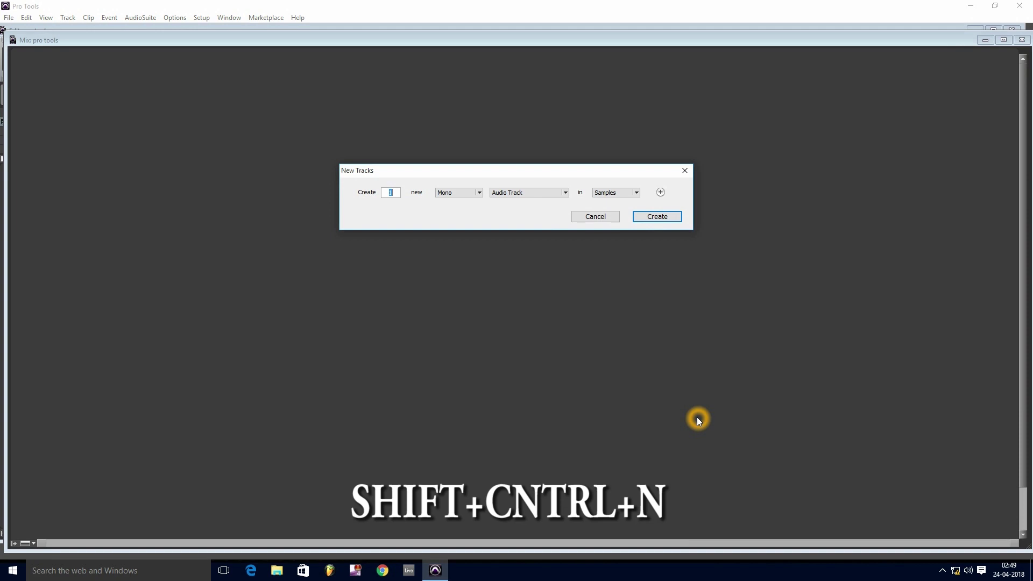
key(Return)
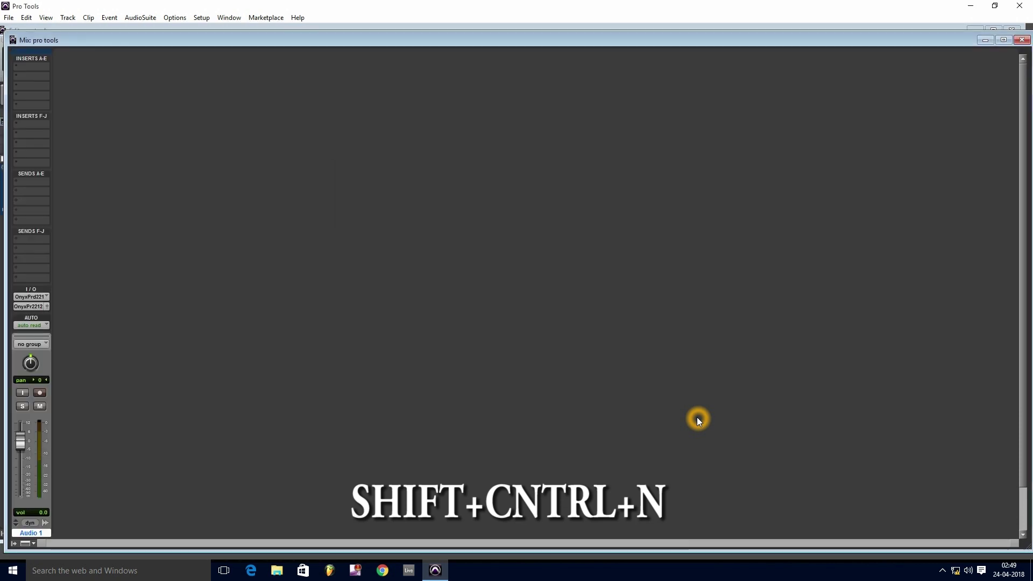
drag(741, 38, 841, 450)
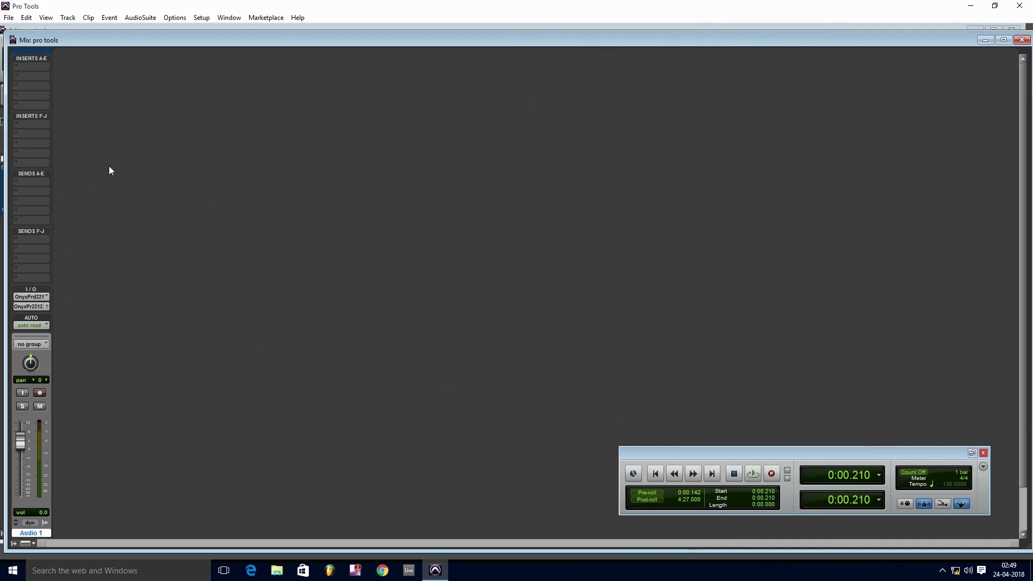
Hide the Inserts F-J and Sends F-J sections of the channel strip in the Mix window
click(61, 305)
click(28, 59)
click(34, 116)
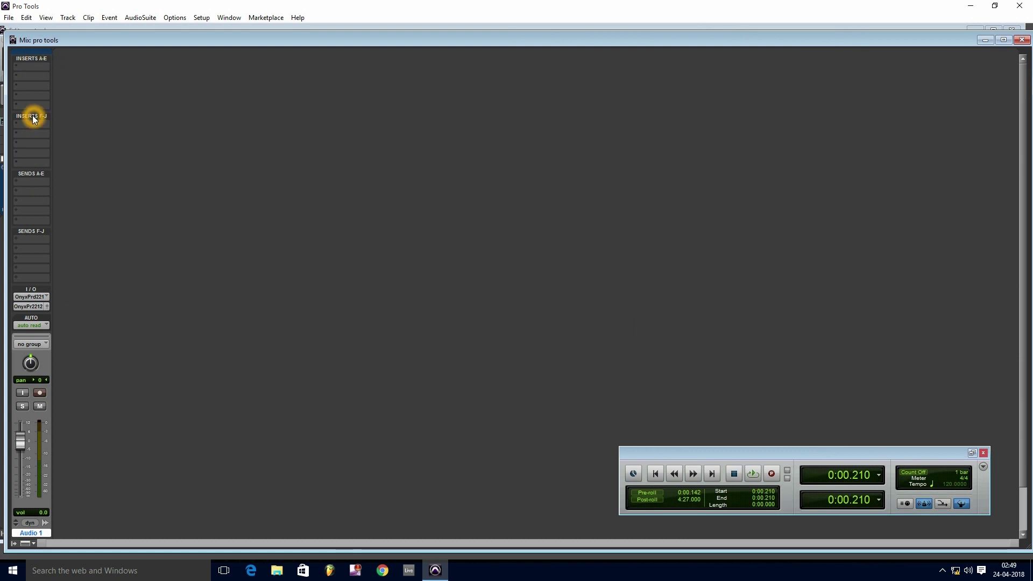
click(36, 236)
click(28, 106)
click(31, 116)
click(42, 152)
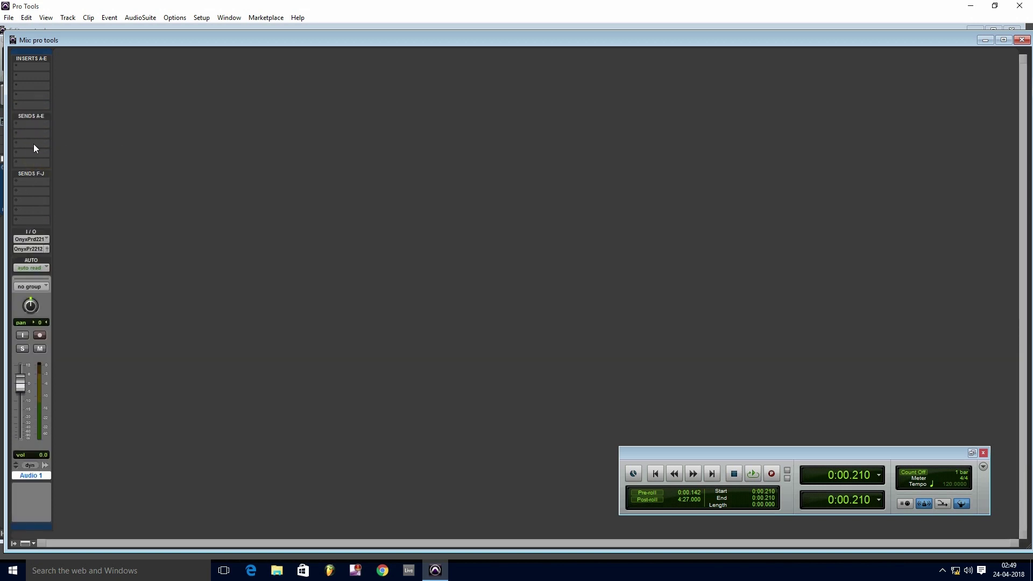
click(33, 172)
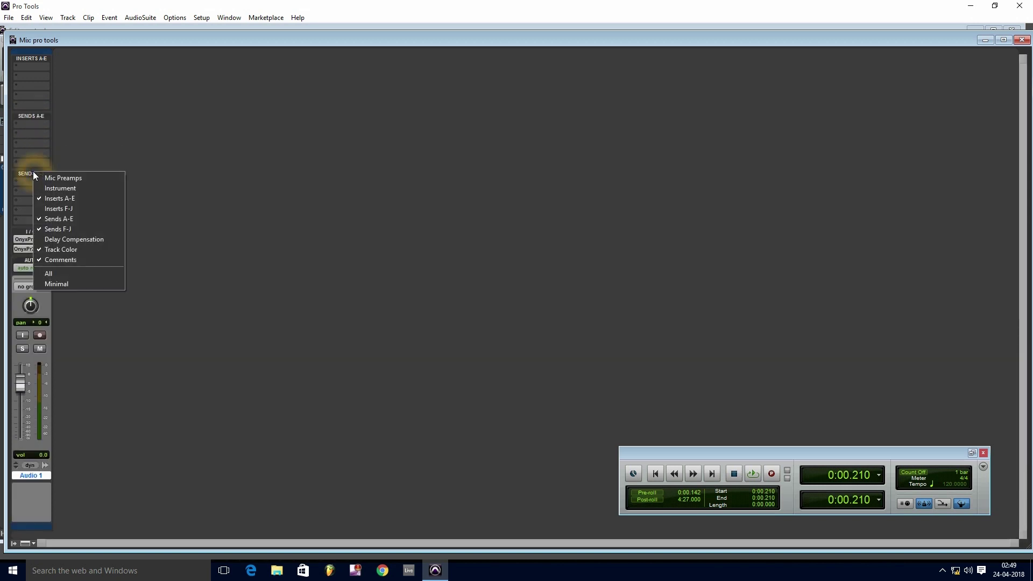
click(58, 229)
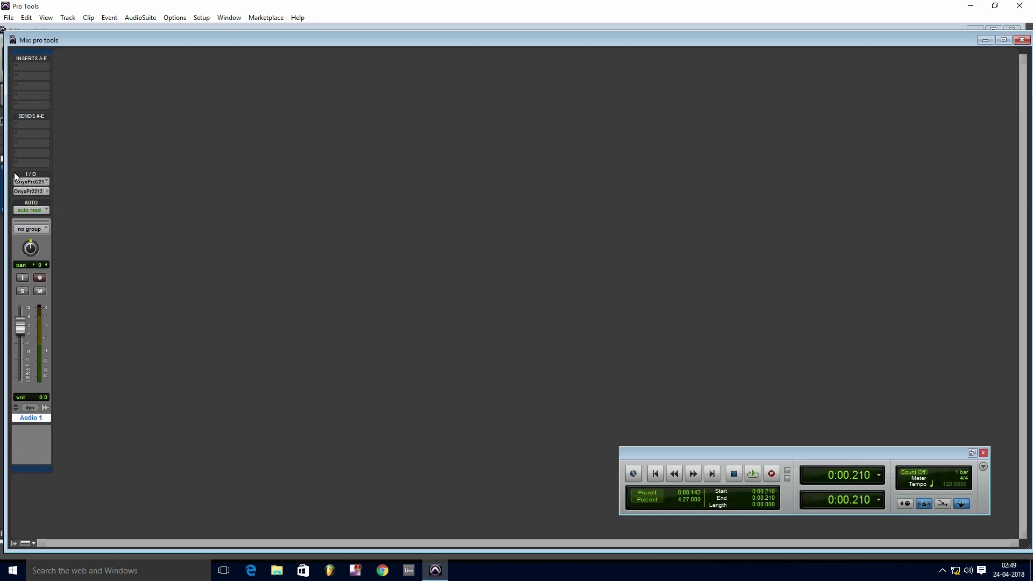
Show the Inserts F-J and Sends F-J sections in the Mix window again
click(31, 63)
click(54, 92)
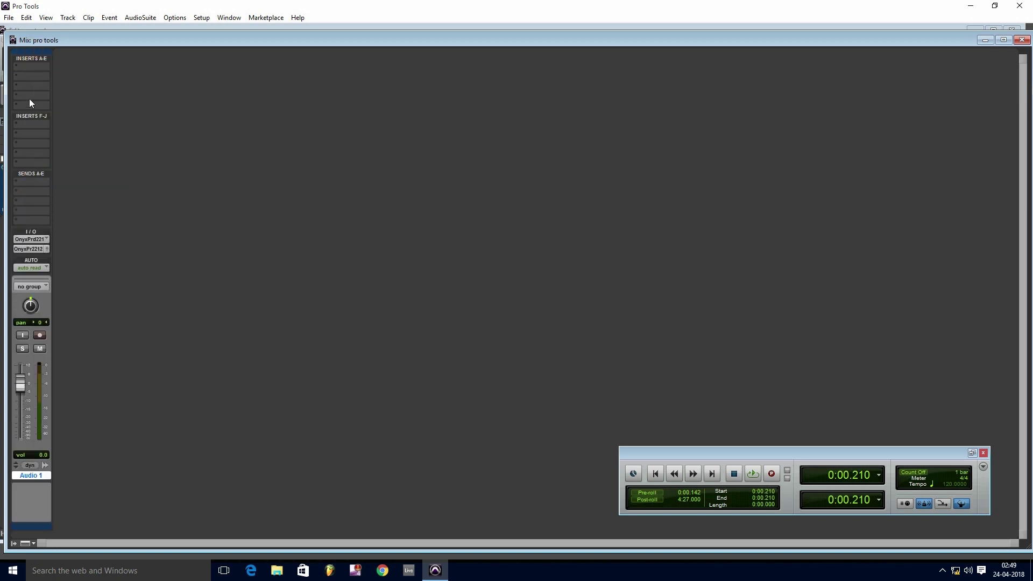
click(33, 178)
click(55, 231)
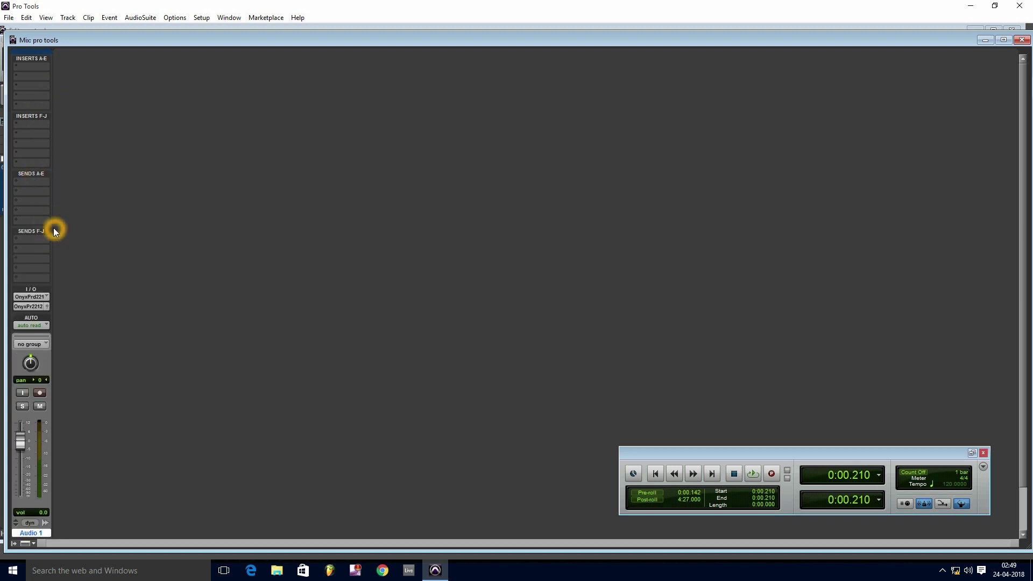
Insert the EQ3 7-Band (mono) plug-in in the first insert slot of the Audio 1 track
click(35, 66)
click(165, 57)
click(38, 69)
click(43, 83)
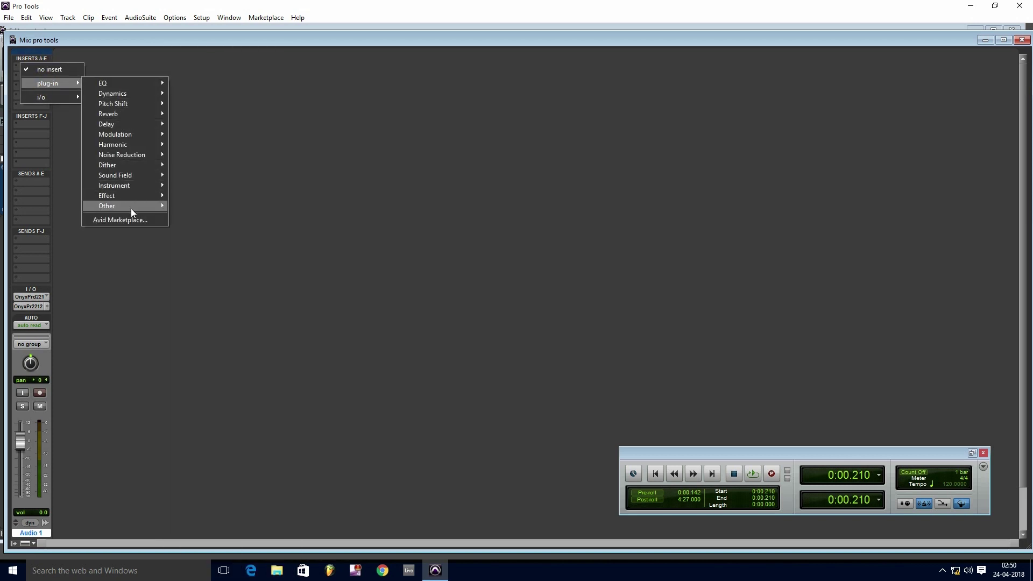
mouse_move(135, 84)
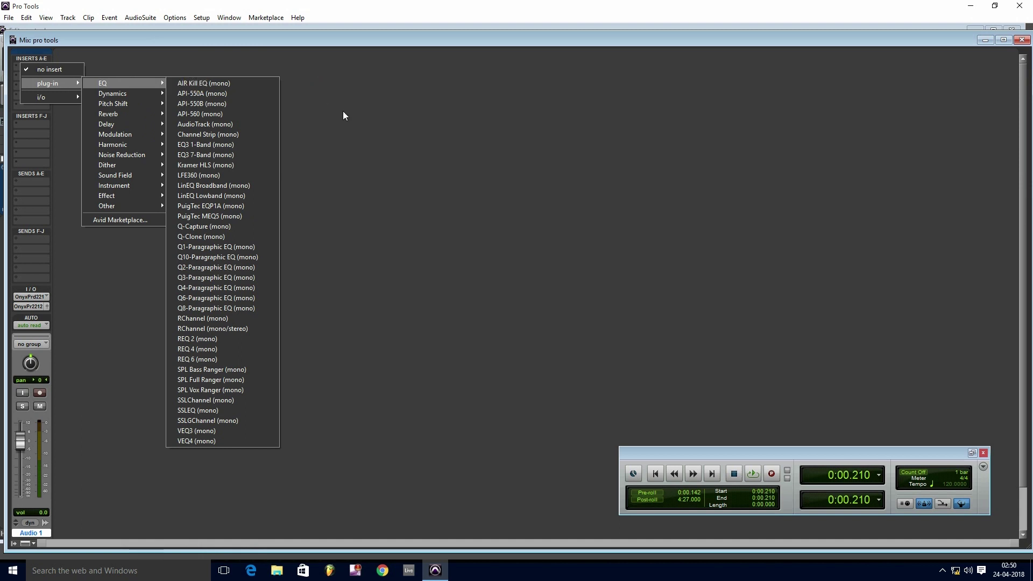
click(253, 154)
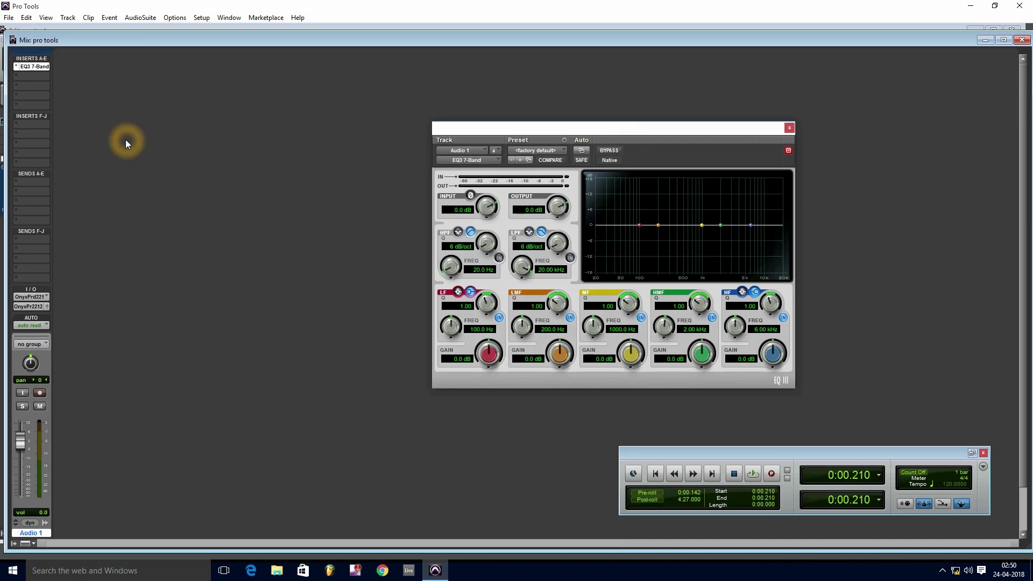
Examine the output and bus destinations available for the first send slot of the Audio 1 track without assigning one
click(34, 182)
mouse_move(50, 212)
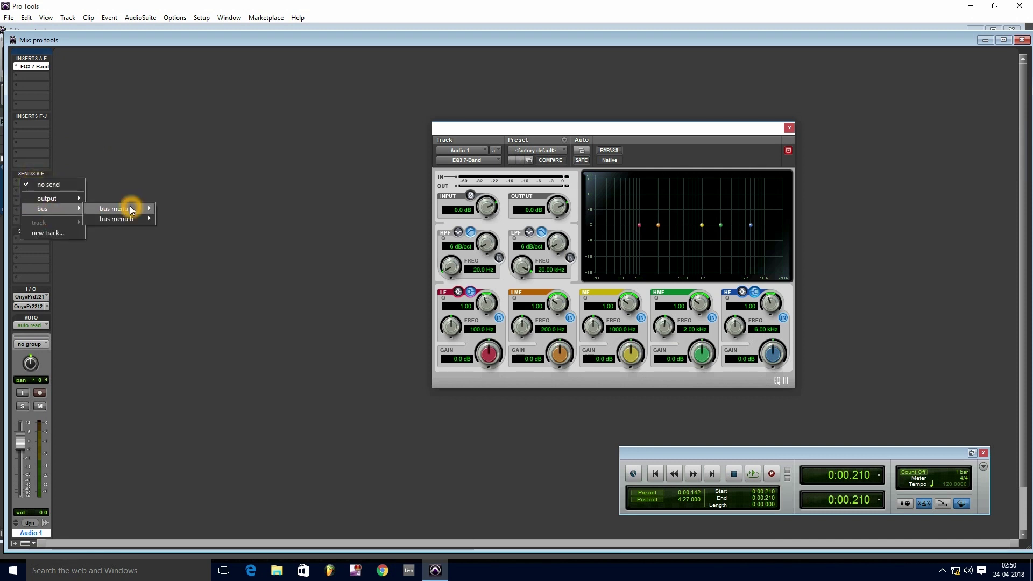
mouse_move(131, 208)
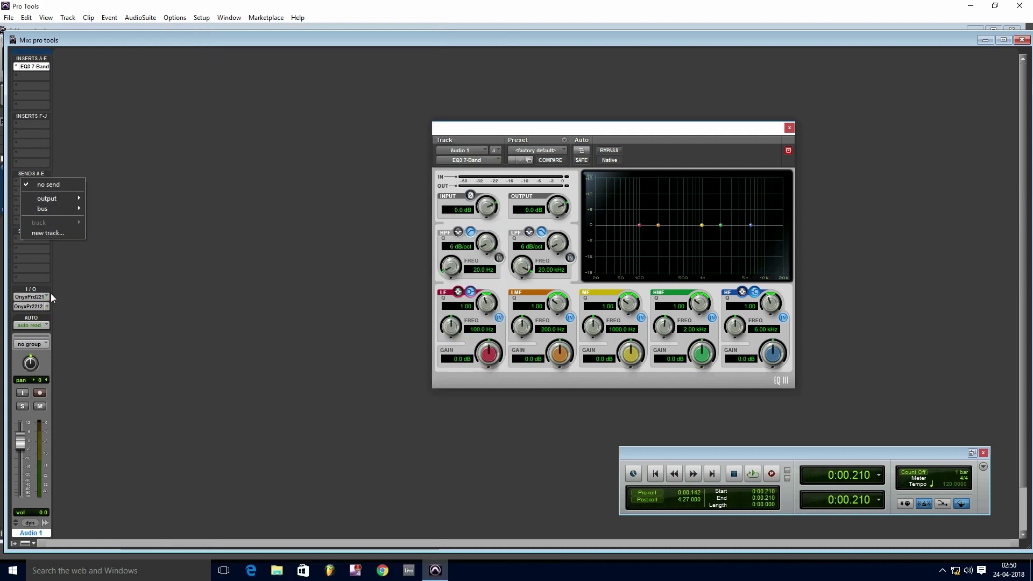
click(133, 157)
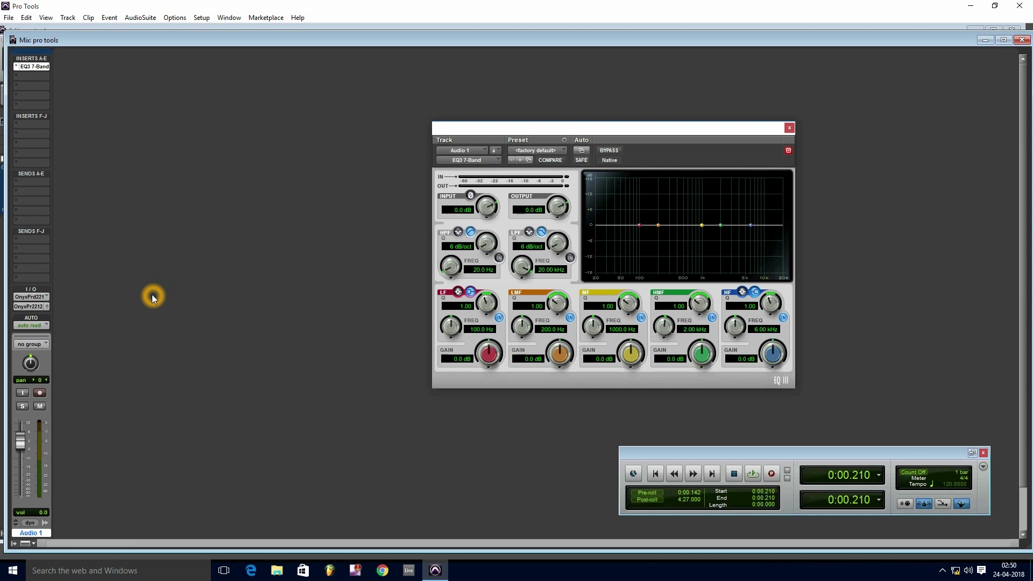
Examine the input and output path options of the Audio 1 track without changing either assignment
click(38, 300)
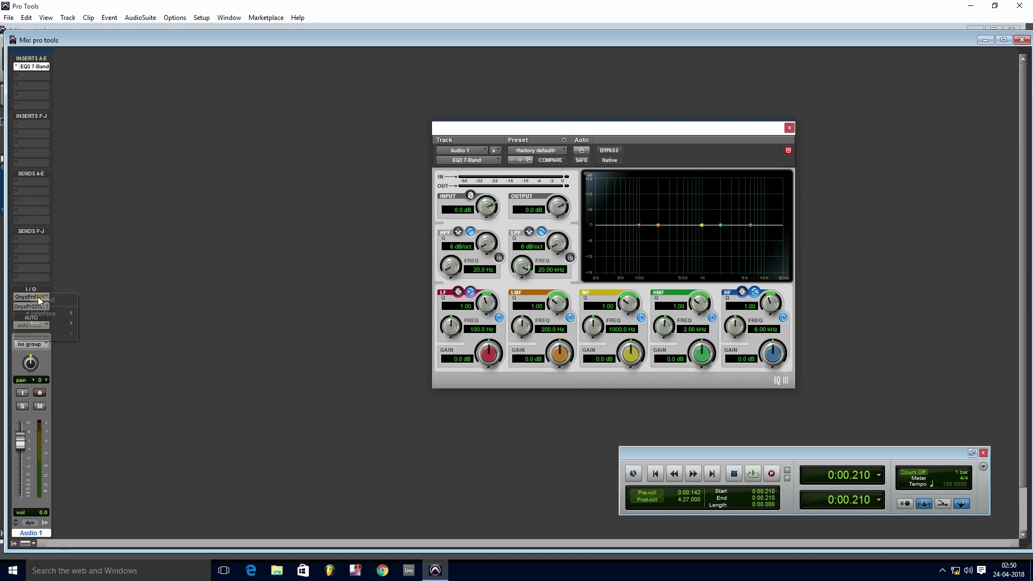
mouse_move(43, 313)
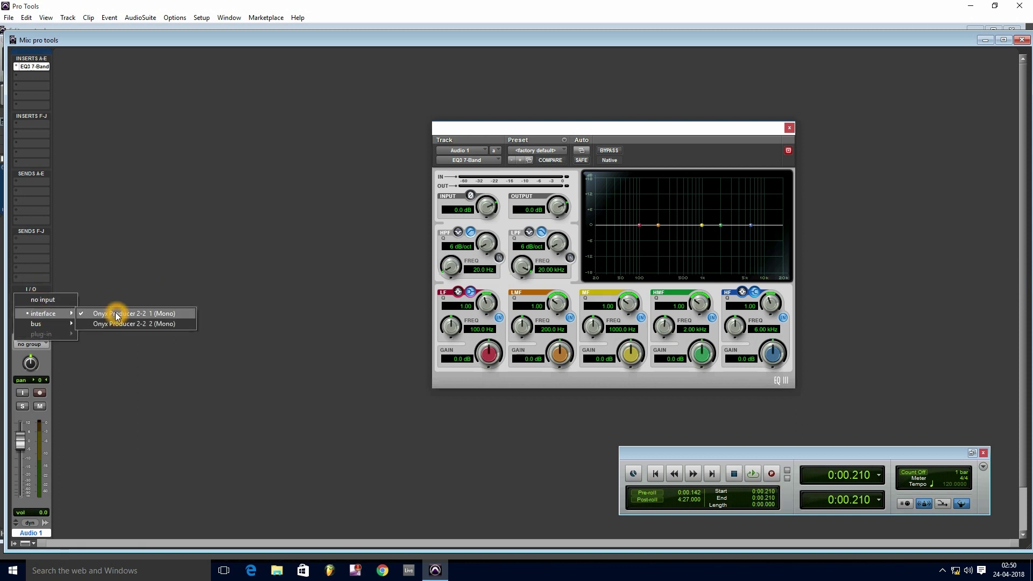
click(137, 283)
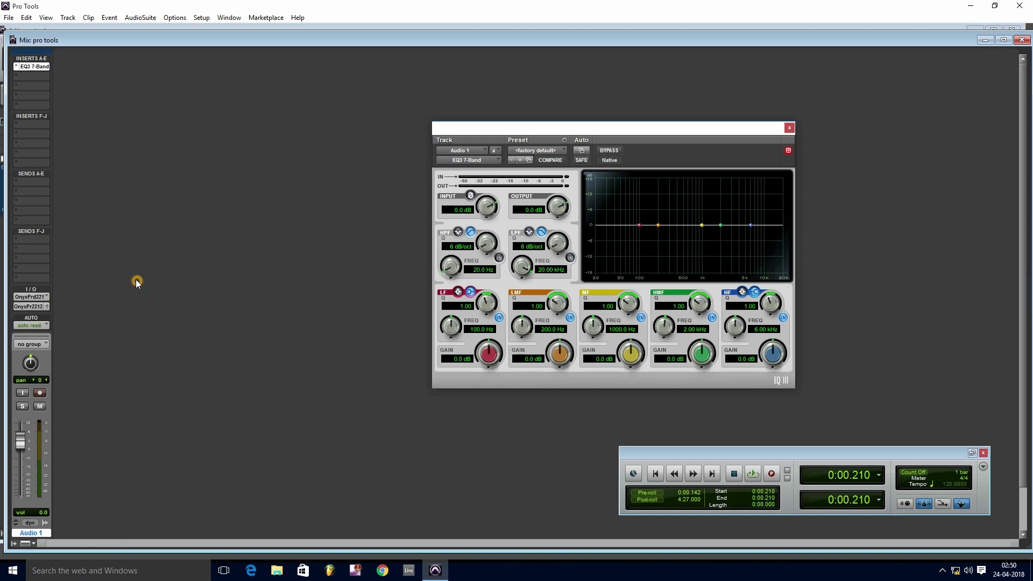
click(39, 306)
mouse_move(48, 324)
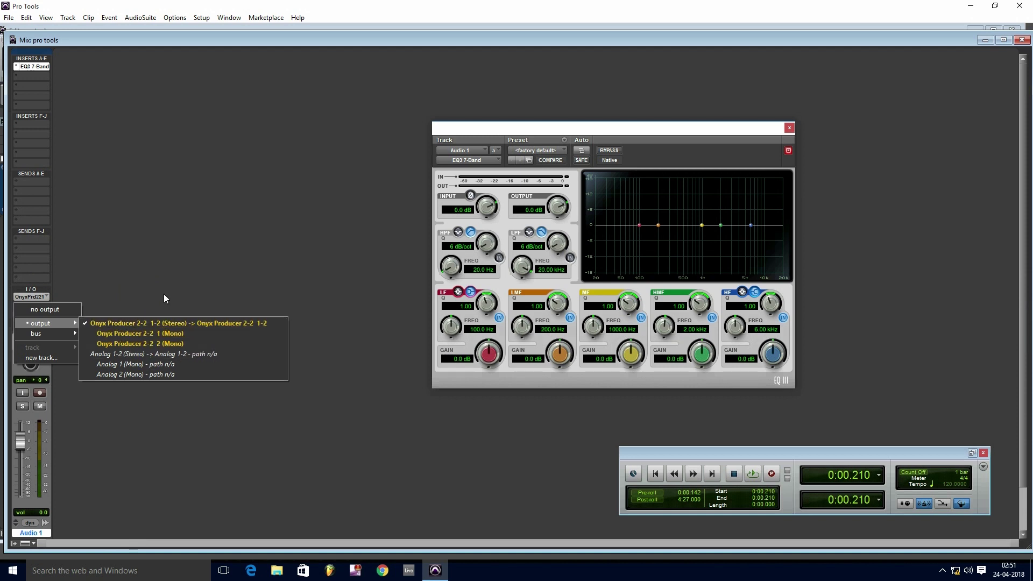
click(165, 247)
Review the automation mode options of the Audio 1 track and keep it on read
scroll(118, 370, down, 2)
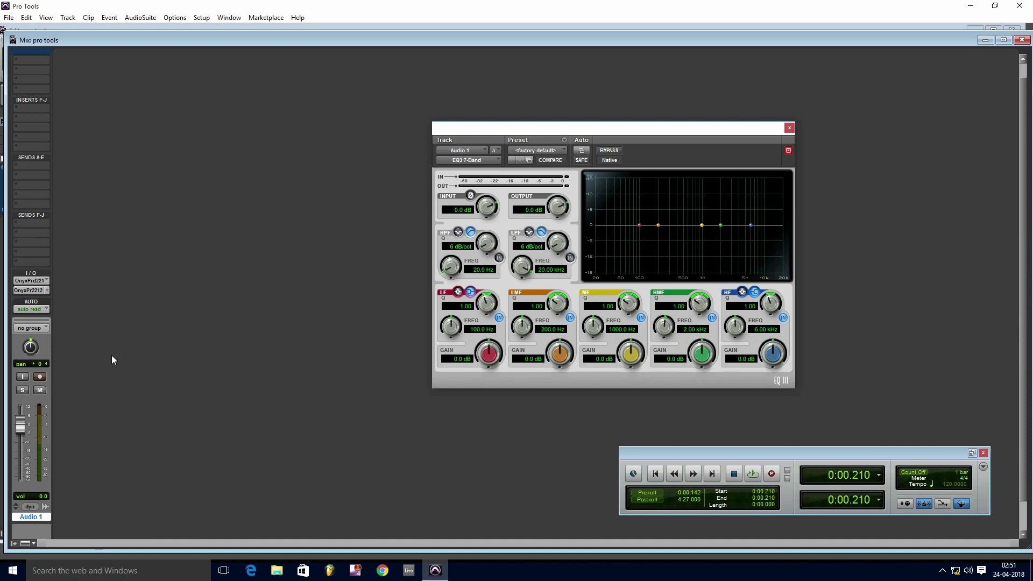
click(114, 348)
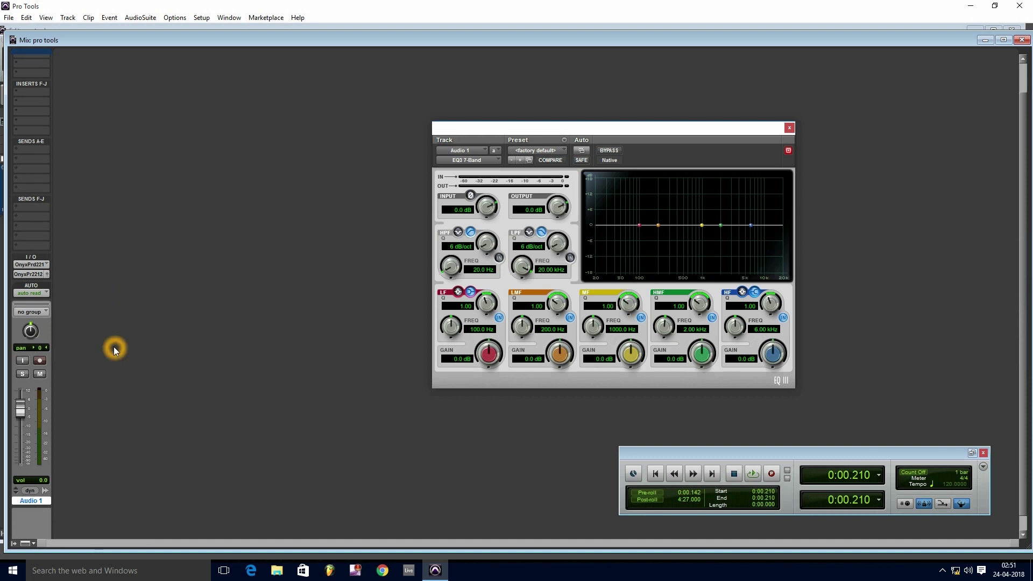
click(41, 294)
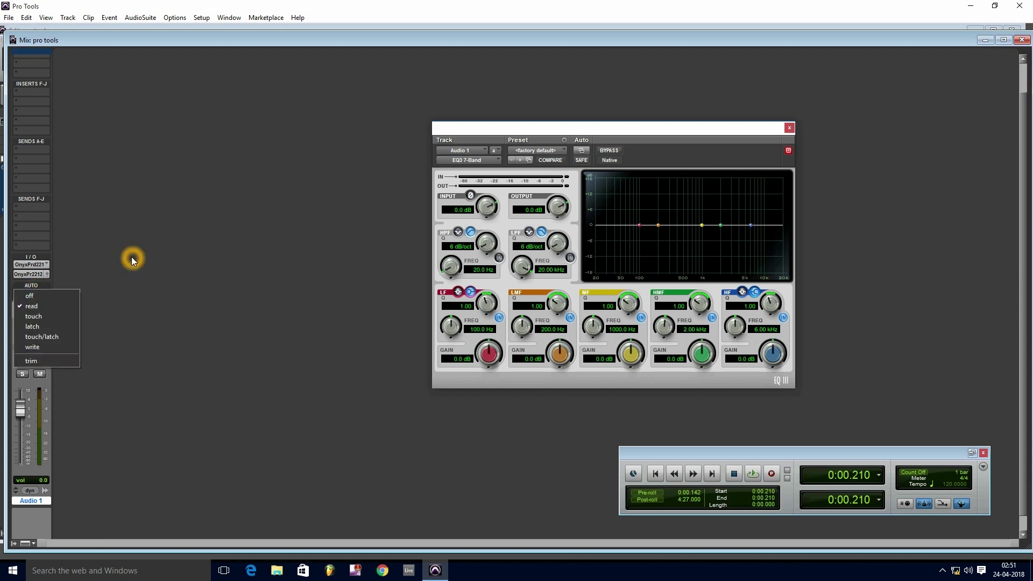
click(66, 305)
scroll(93, 291, down, 2)
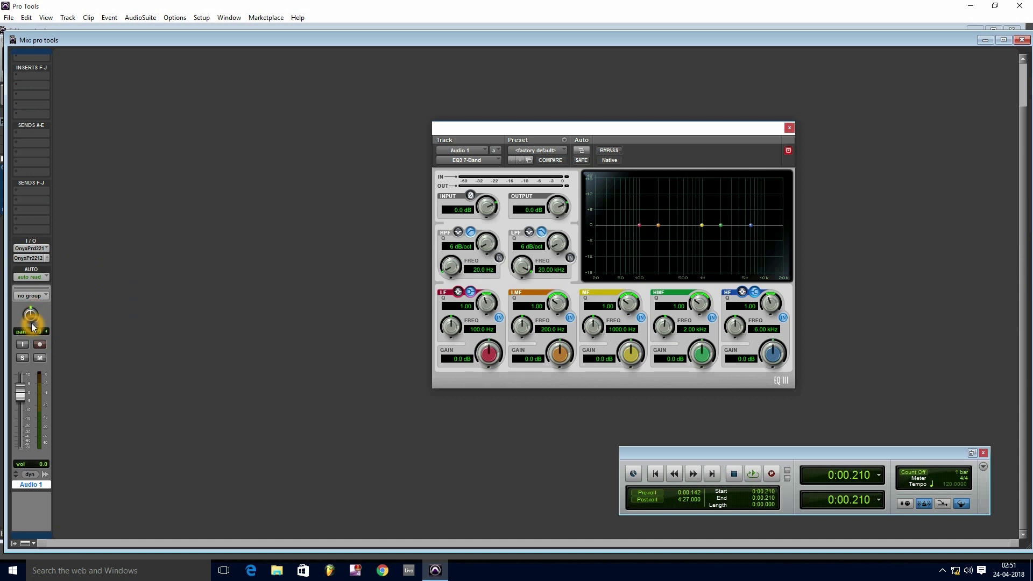
Examine the pan, input monitor, record, solo, mute, fader, volume and track type controls on the Audio 1 channel strip
mouse_move(29, 321)
mouse_down()
mouse_move(29, 329)
mouse_move(30, 305)
mouse_move(31, 320)
mouse_up()
click(77, 366)
click(25, 345)
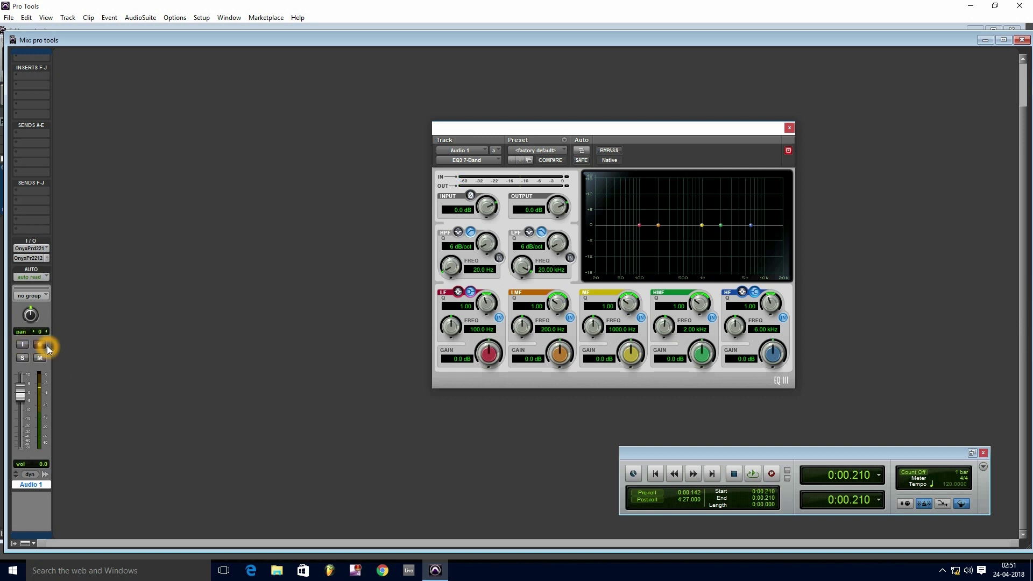
click(41, 347)
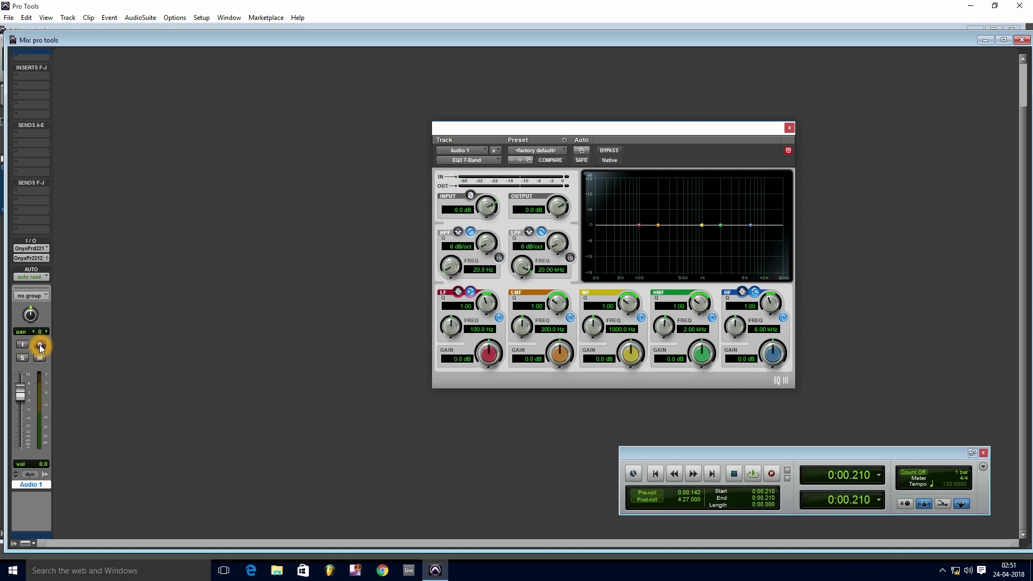
click(22, 357)
click(40, 360)
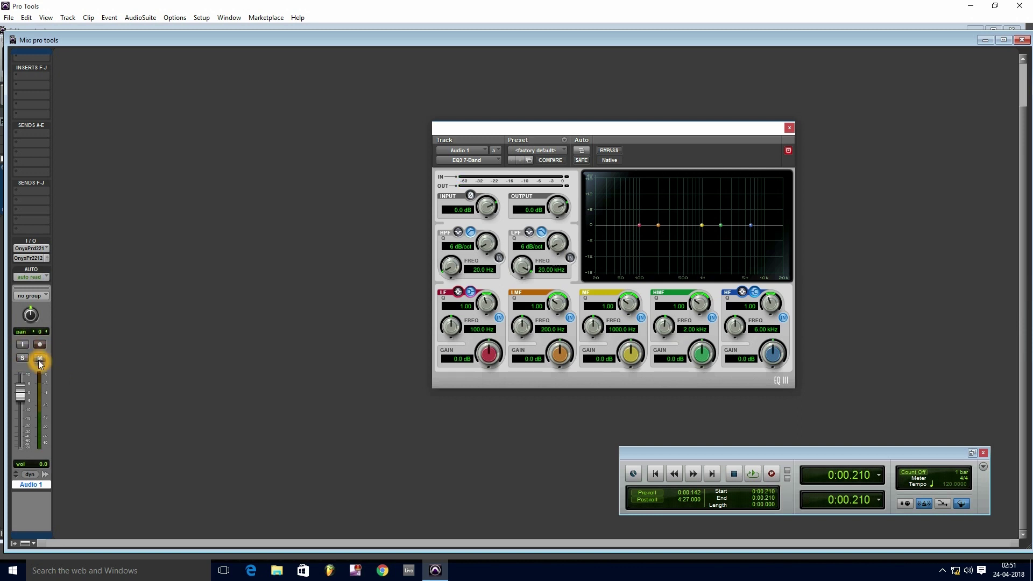
click(21, 396)
drag(21, 395, 22, 395)
click(46, 465)
click(47, 474)
Start creating new tracks with one mono Audio Track and one stereo Aux Input
key(ctrl+shift+n)
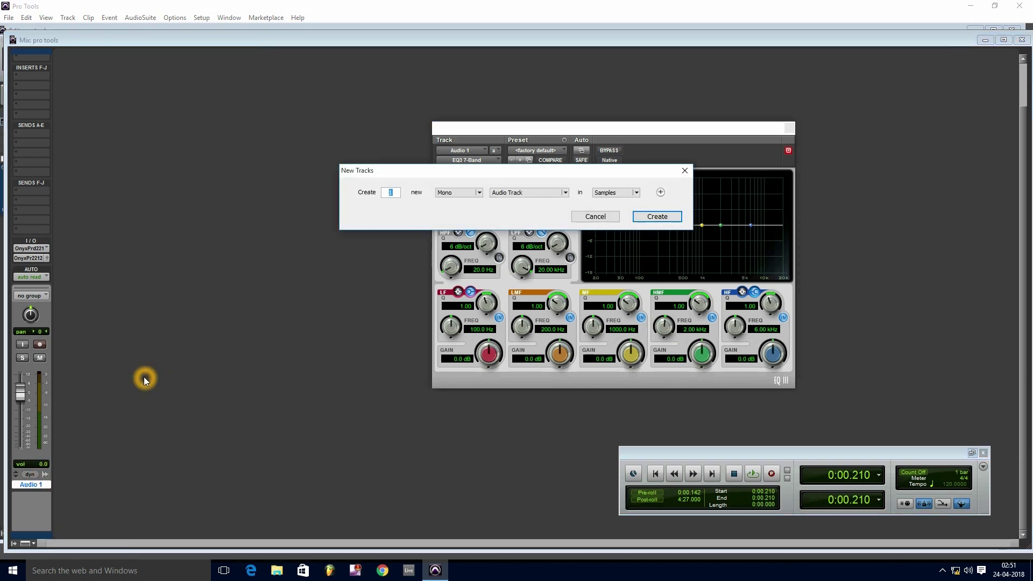
key(ctrl+shift+Down)
key(ctrl+Right)
key(ctrl+Down)
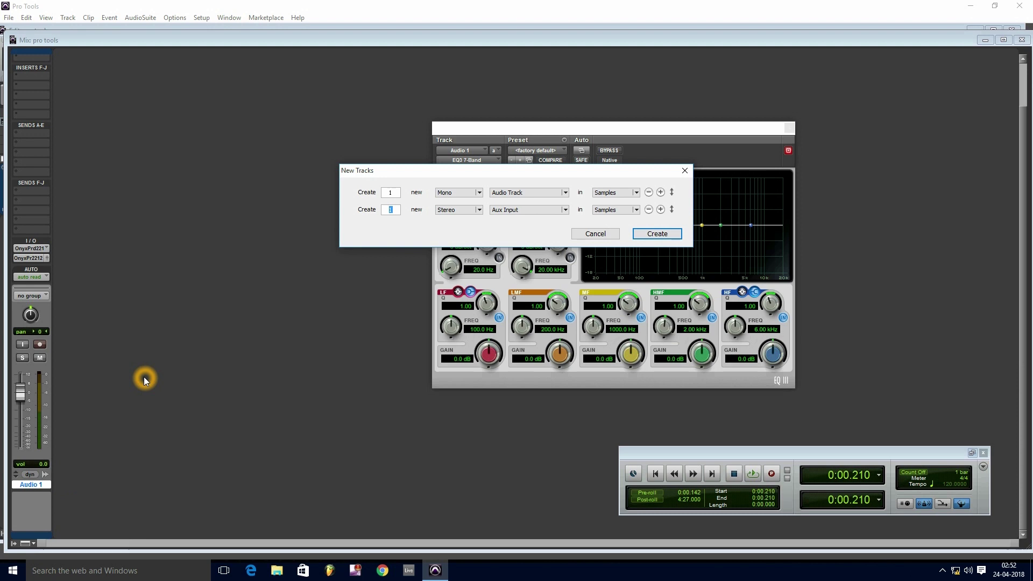
Add a stereo Master Fader and one further row to the list of new tracks
key(ctrl+shift+Down)
key(ctrl+Right)
key(ctrl+Left)
key(ctrl+Down)
key(ctrl+Down)
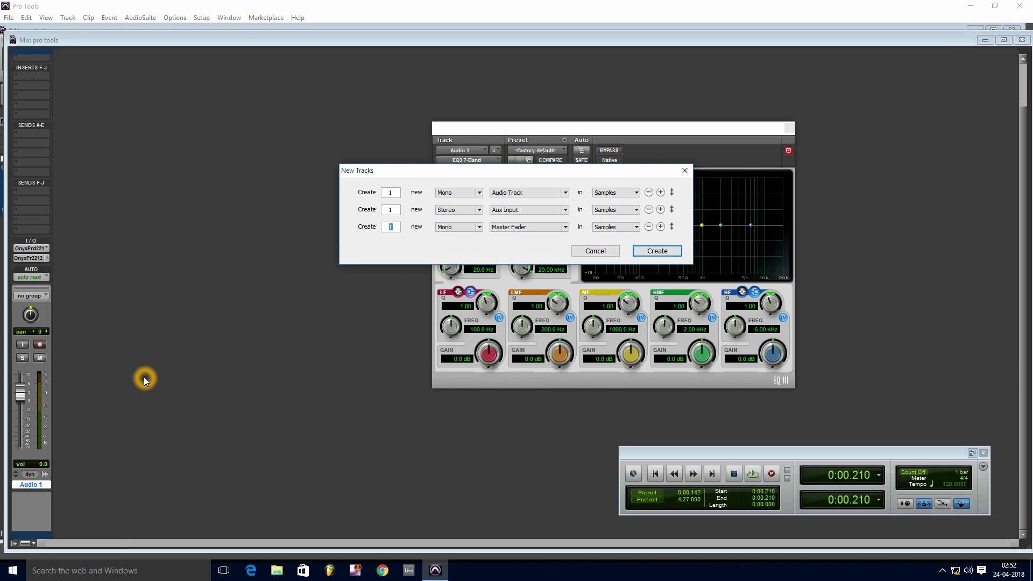
key(ctrl+Right)
key(ctrl+shift+Down)
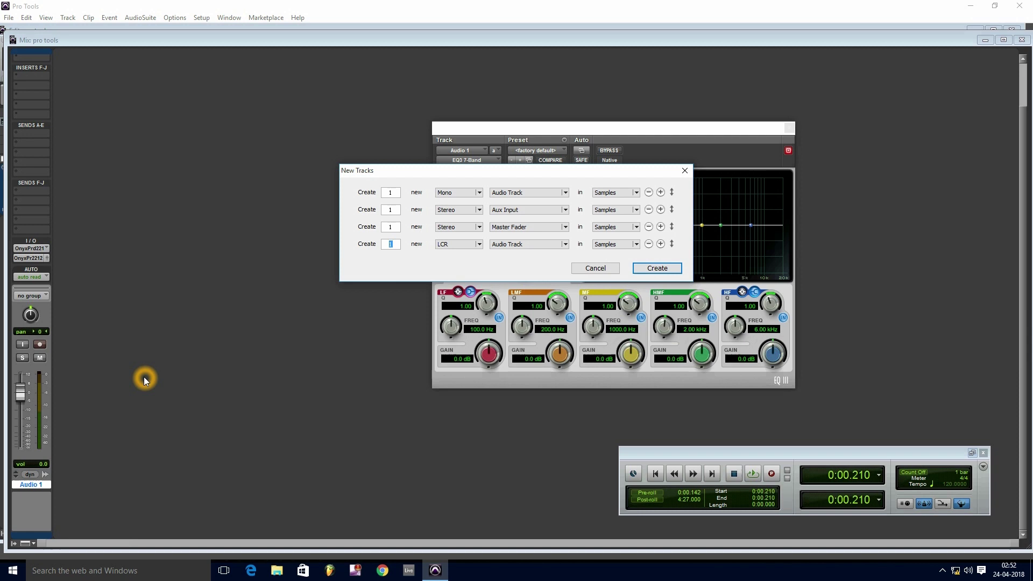
key(ctrl+shift+Down)
key(ctrl+shift+Down)
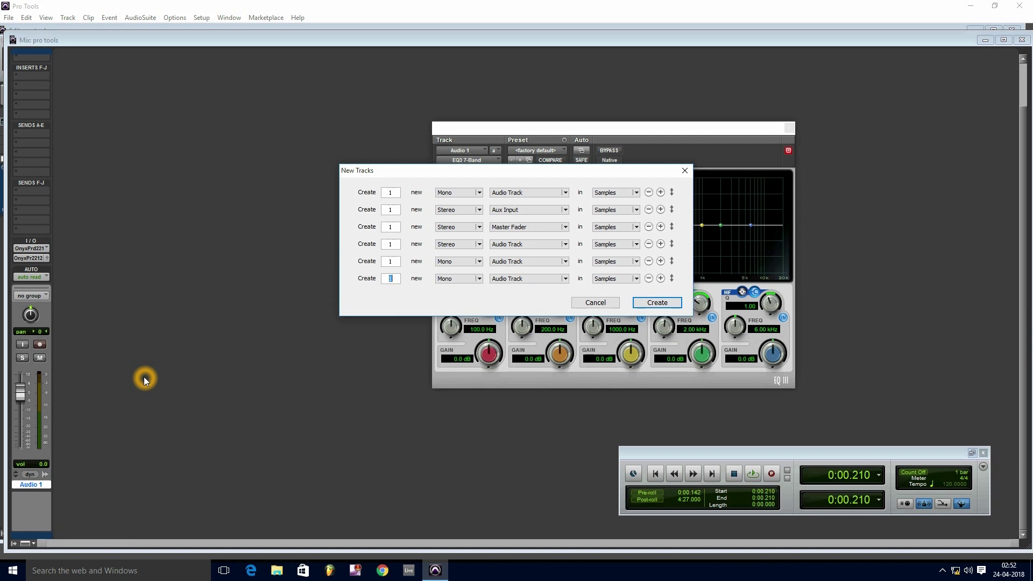
key(ctrl+shift+Up)
key(ctrl+shift+Up)
Cycle through the channel formats of the fourth new track row and set its type to MIDI Track
key(ctrl+Right)
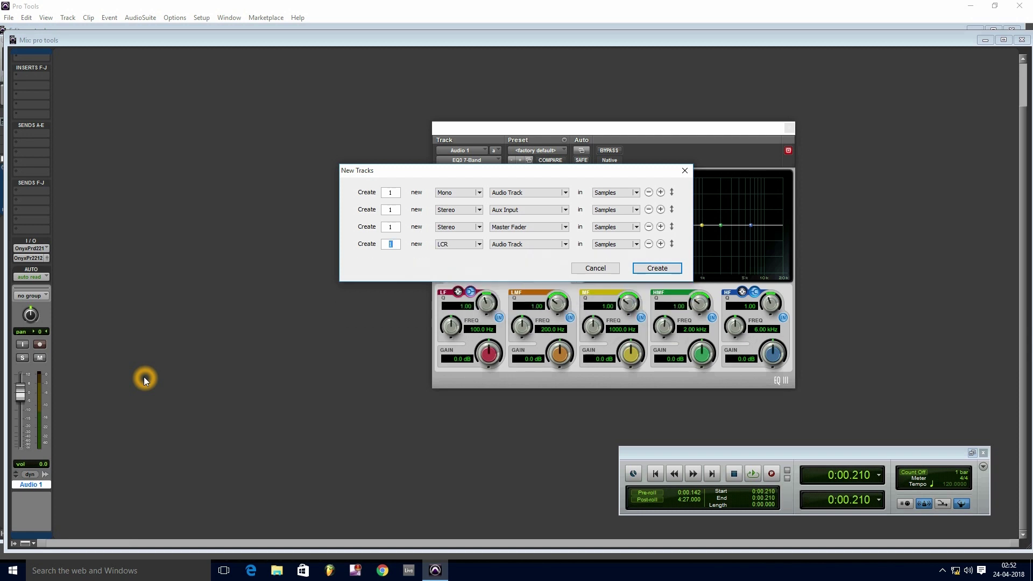
key(ctrl+Right)
key(ctrl+Right)
key(ctrl+Right)
key(ctrl+Right)
key(ctrl+Right)
key(ctrl+Right)
key(ctrl+Right)
key(ctrl+Right)
key(ctrl+Right)
key(ctrl+Right)
key(ctrl+Right)
key(ctrl+Down)
key(ctrl+Down)
key(ctrl+Down)
key(ctrl+Down)
Add a stereo Instrument Track to the list and create all five new tracks
key(ctrl+shift+Down)
key(ctrl+Right)
key(ctrl+Down)
key(ctrl+Down)
key(ctrl+Down)
key(ctrl+Down)
key(ctrl+Down)
key(Return)
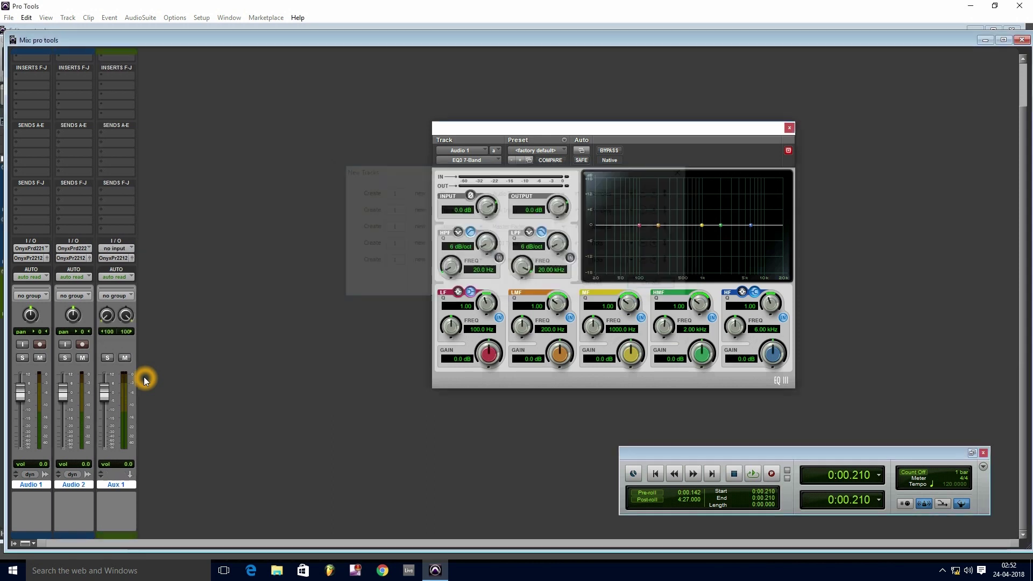
click(338, 442)
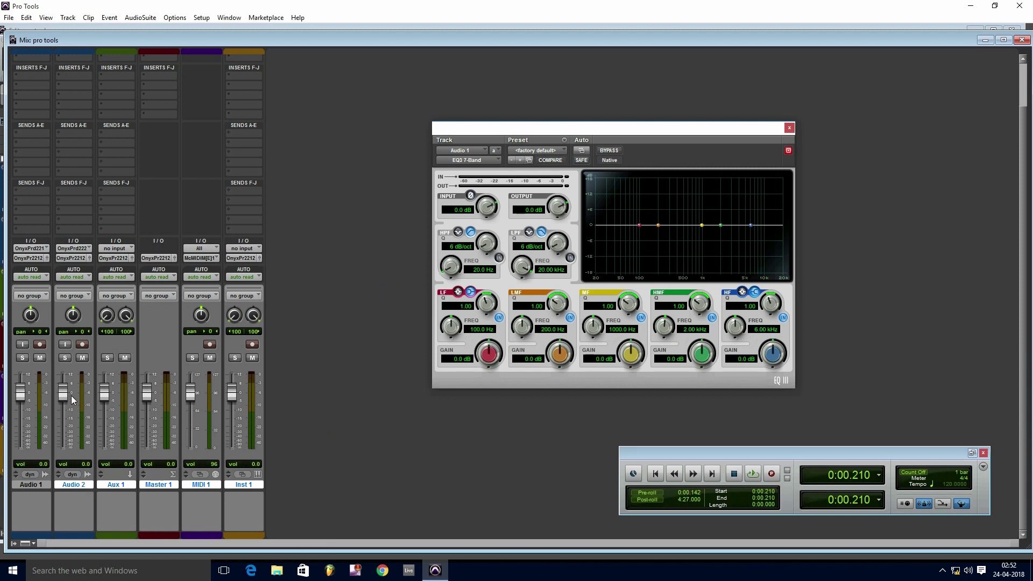
Examine the track type icons of the Audio 2, Aux 1, Master 1, MIDI 1 and Inst 1 channel strips
click(86, 476)
click(129, 476)
click(130, 475)
click(131, 477)
click(173, 477)
click(215, 476)
click(259, 476)
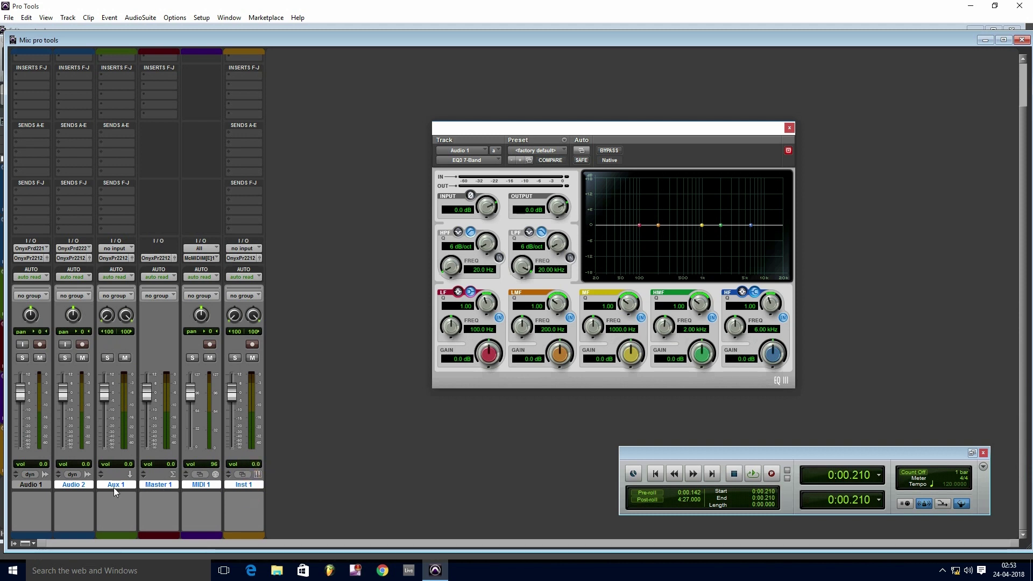
click(130, 487)
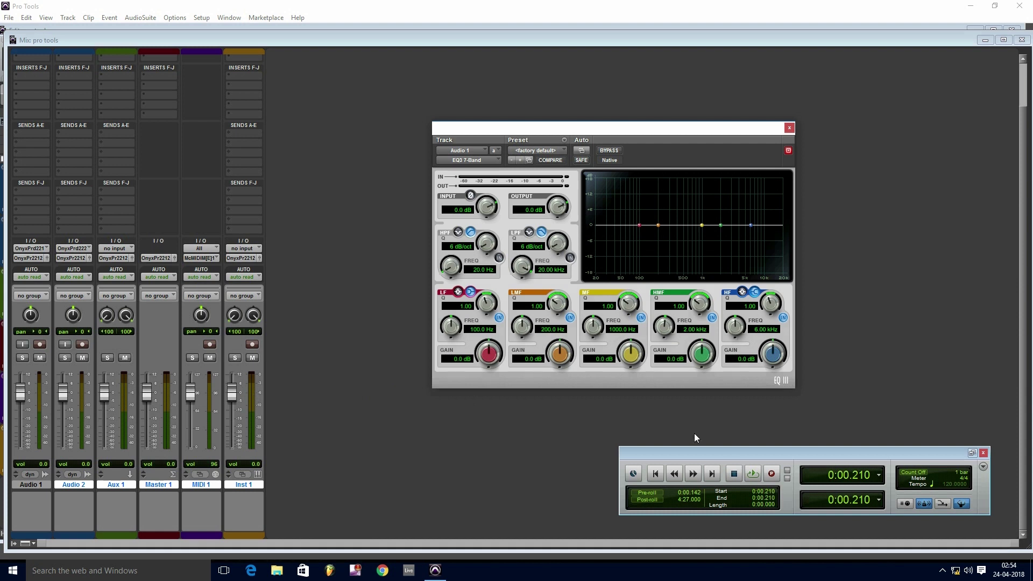
Move the Transport window directly beneath the EQ3 7-Band plug-in window and turn off the metronome and the tempo ruler (Conductor)
drag(729, 454, 539, 457)
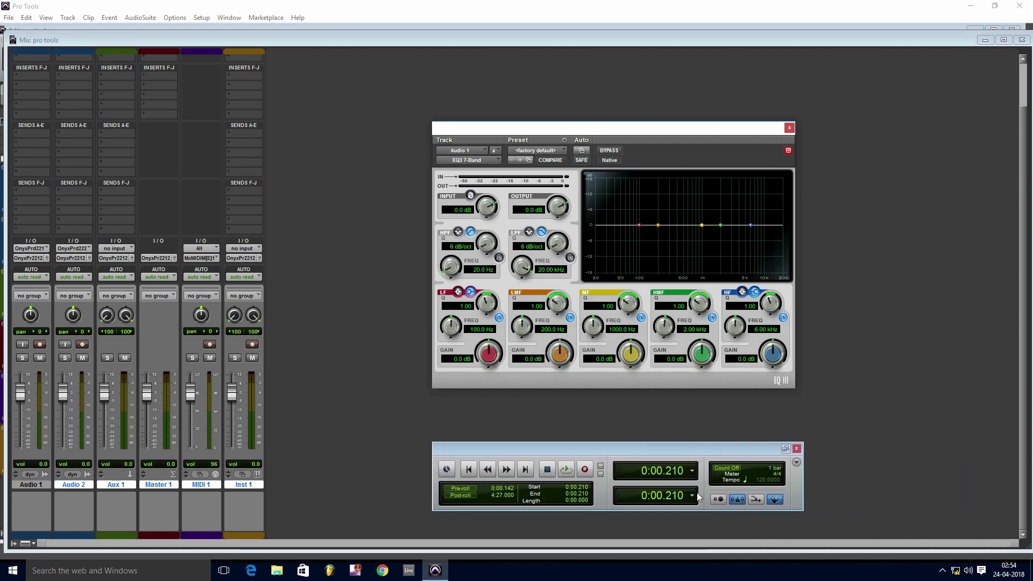
click(771, 498)
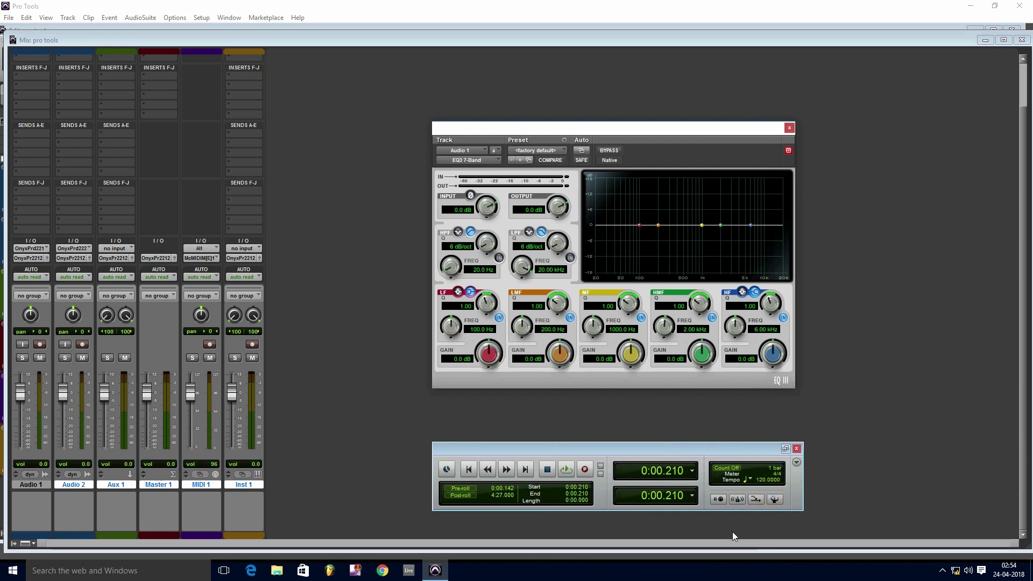
Toggle the tempo ruler (Conductor) on and off several times to compare its effect on the tempo field, leaving it off
click(775, 500)
click(775, 502)
click(776, 501)
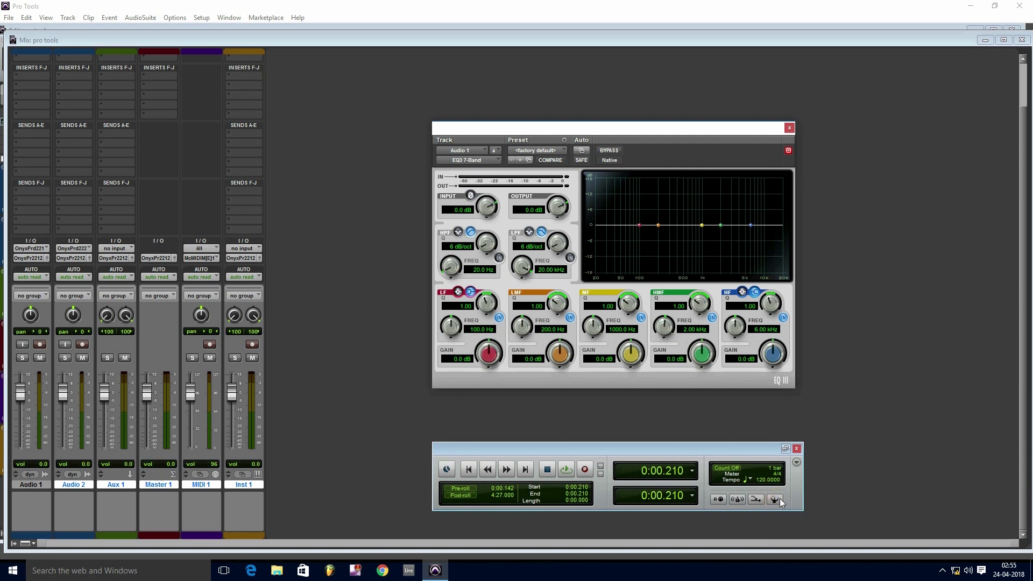
click(773, 501)
click(773, 500)
click(649, 503)
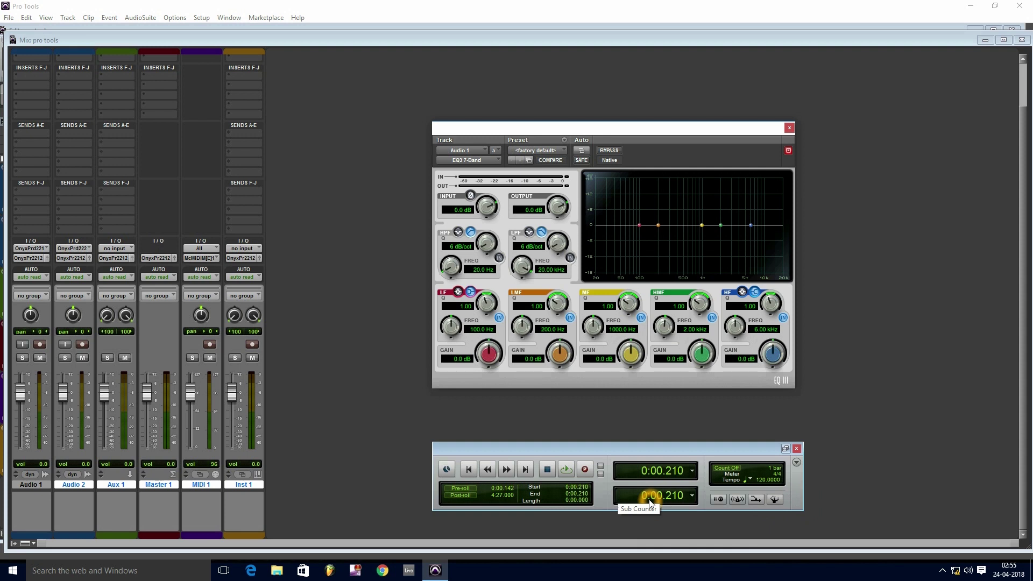
click(778, 501)
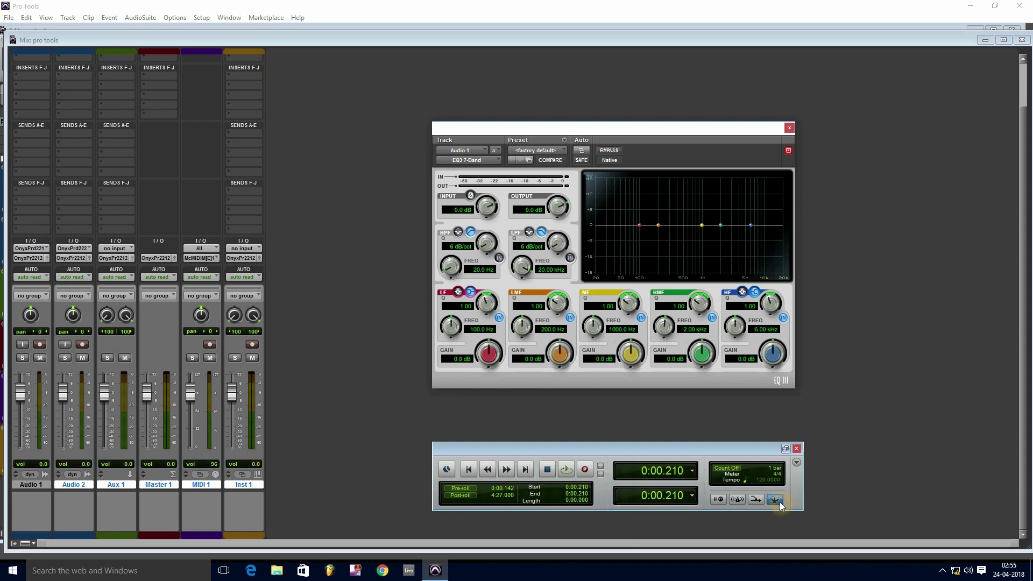
click(779, 501)
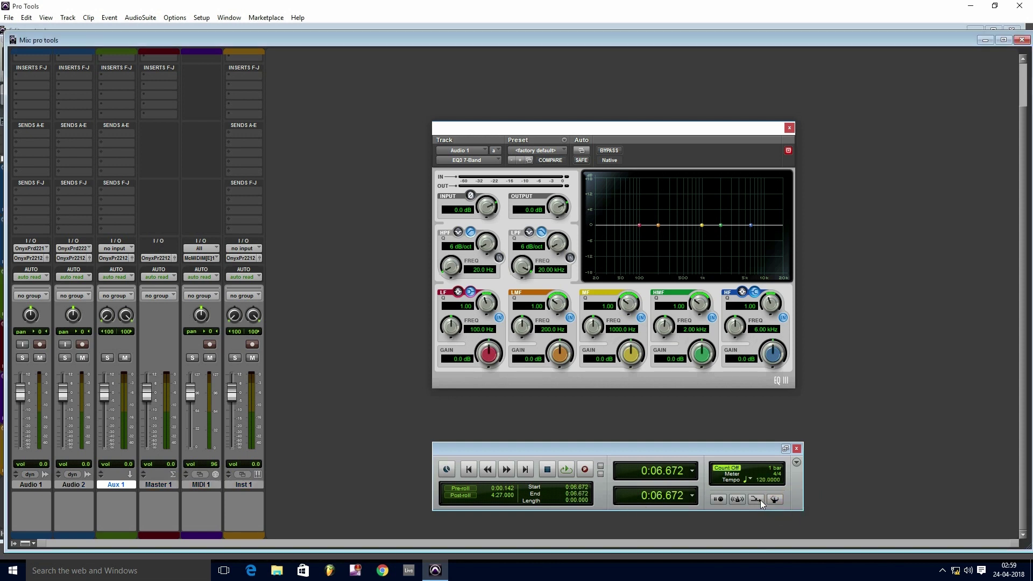
Try out the MIDI Merge, metronome and Wait for Note controls of the Transport window, leaving them off
click(755, 501)
key(KP_7)
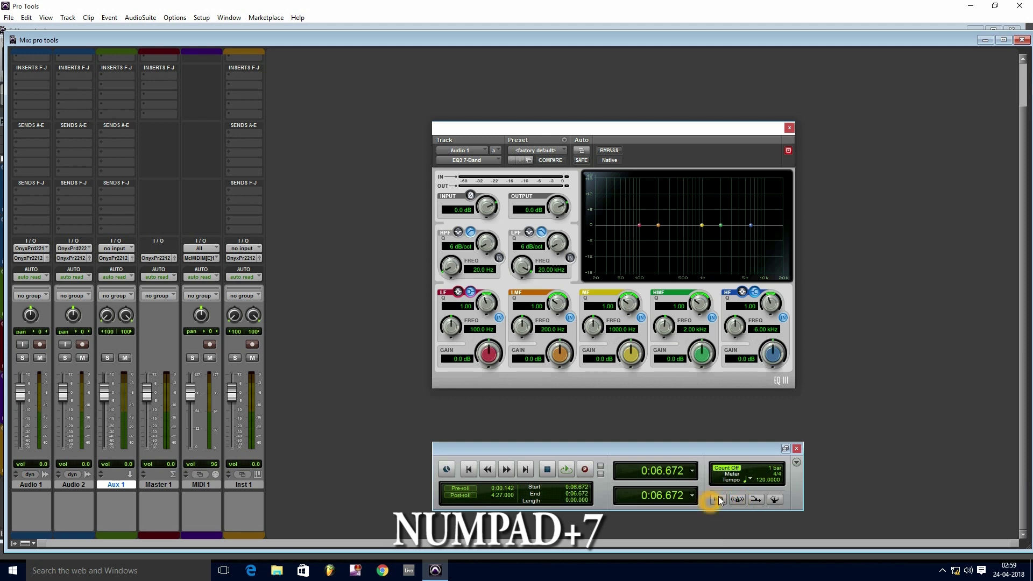
click(718, 499)
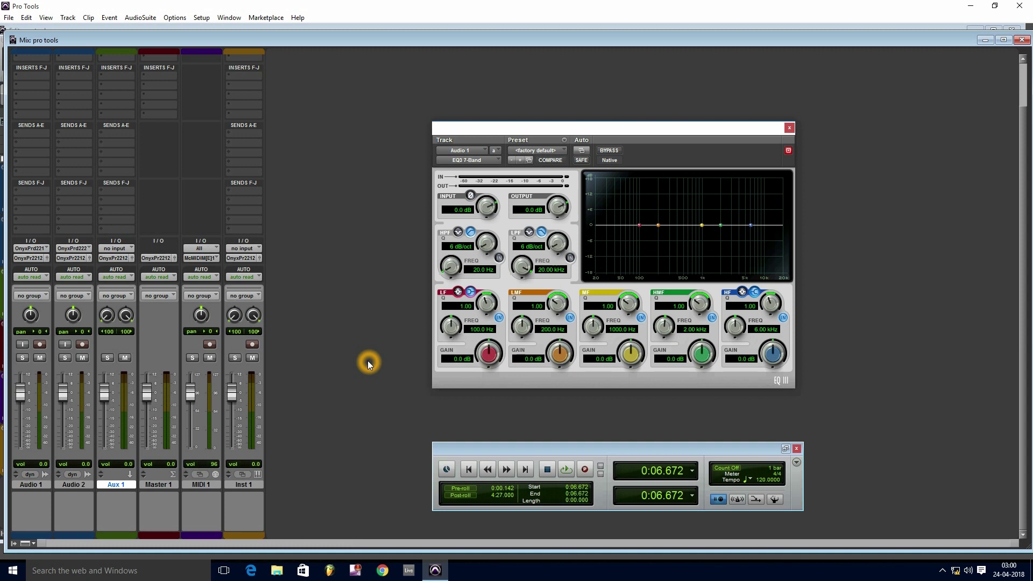
click(719, 499)
click(717, 498)
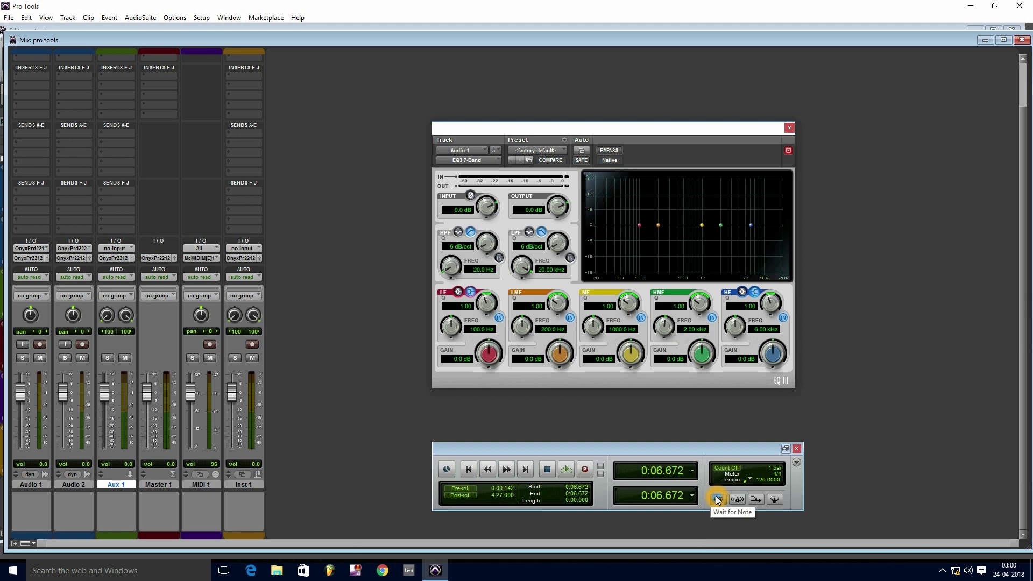
Turn Count Off back on in the Transport window and switch to the Edit window
click(728, 467)
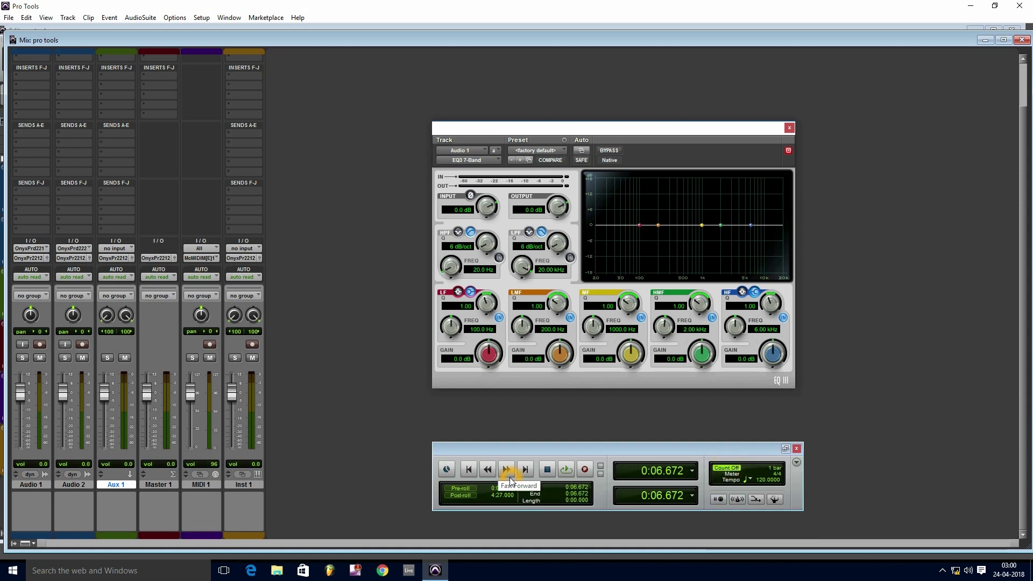
key(ctrl+equal)
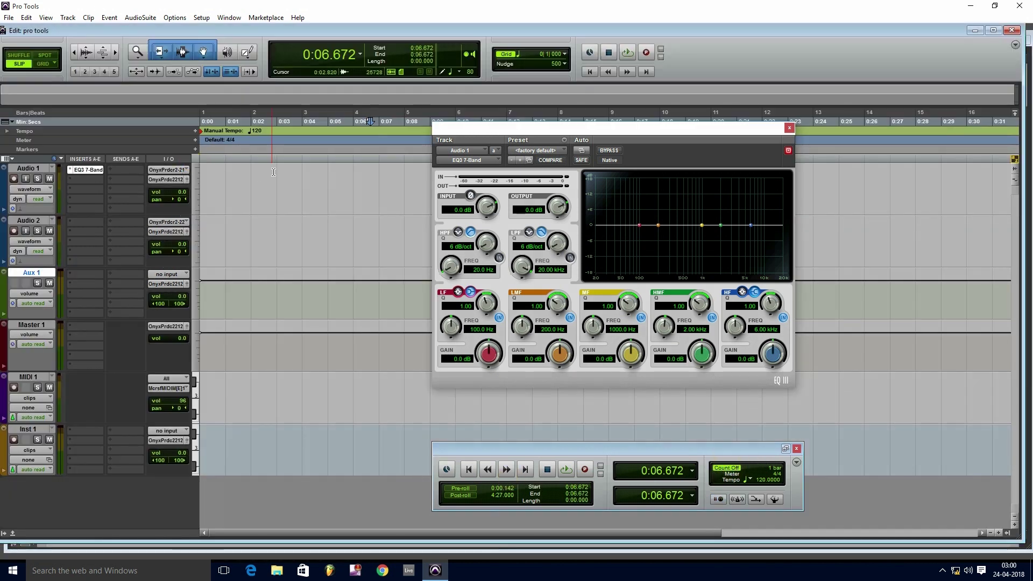
Switch the edit mode to Grid and place the edit cursor at 0:02.000, the start of bar 2, on Audio 1
key(Return)
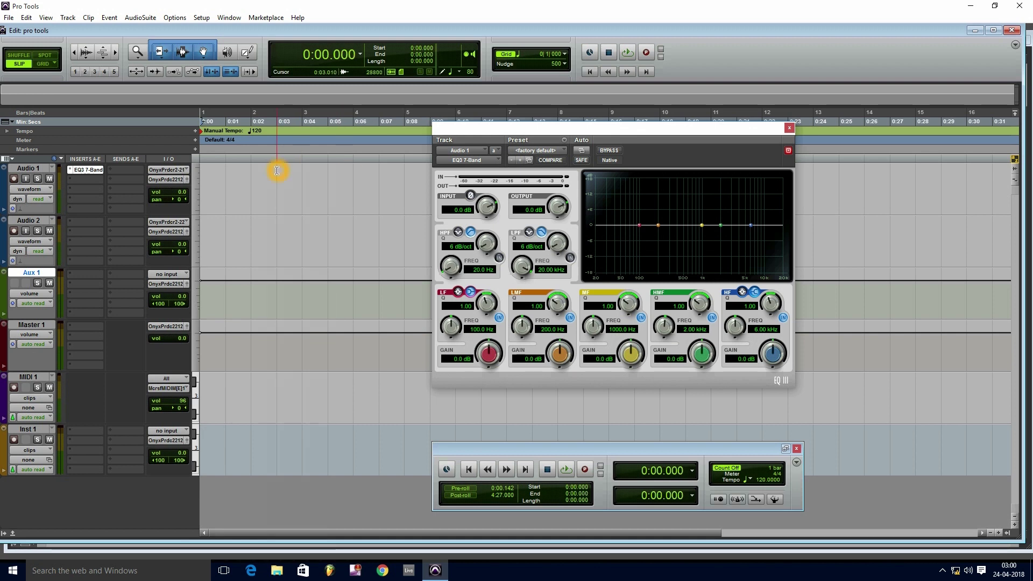
key(F4)
click(251, 183)
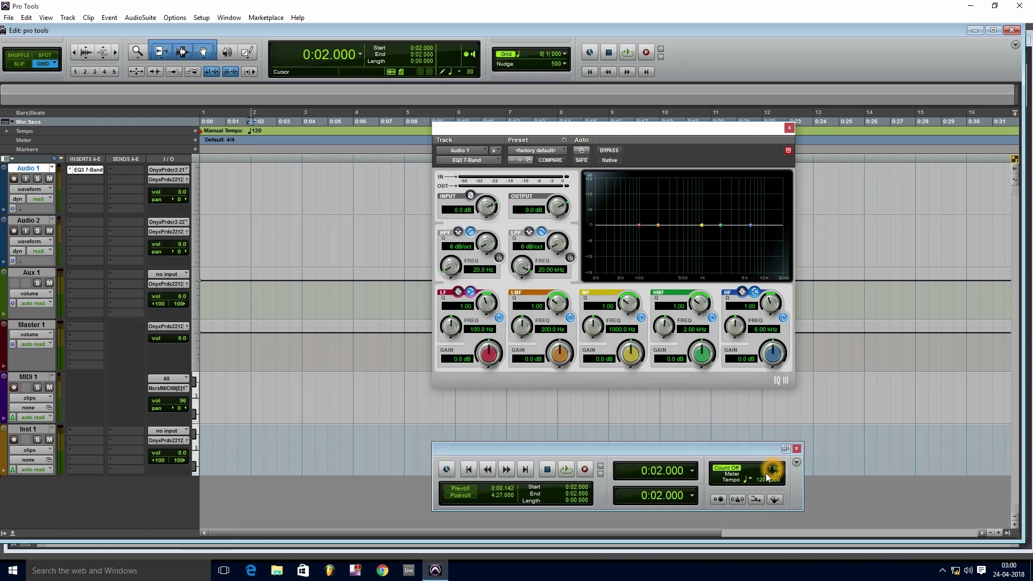
Create a click track and lower its volume to -9.5 dB
click(68, 18)
mouse_move(46, 18)
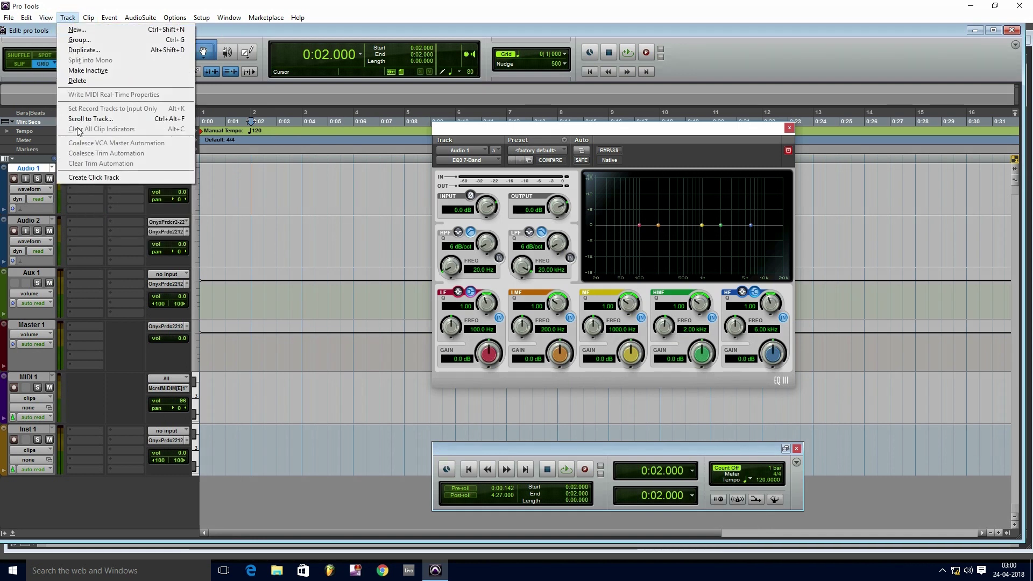
click(100, 177)
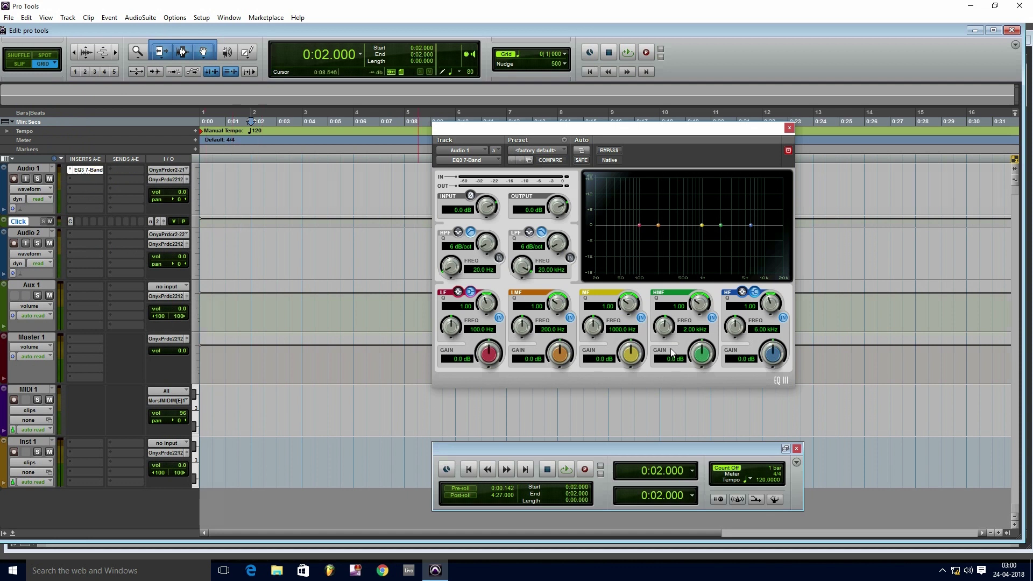
click(163, 221)
drag(530, 162, 531, 183)
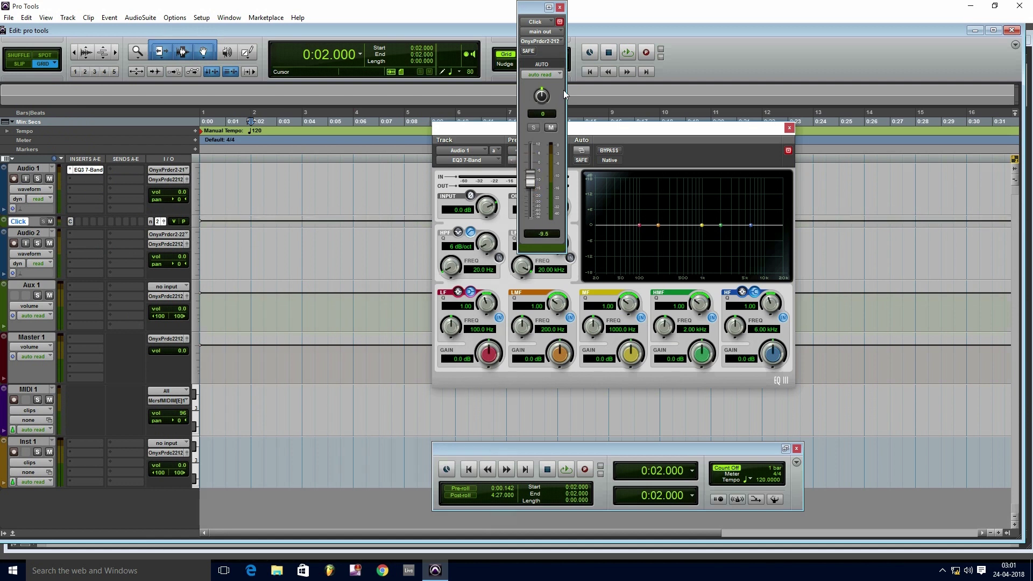
click(559, 7)
Turn on the metronome and play the session briefly to hear the click
key(space)
key(space)
key(KP_7)
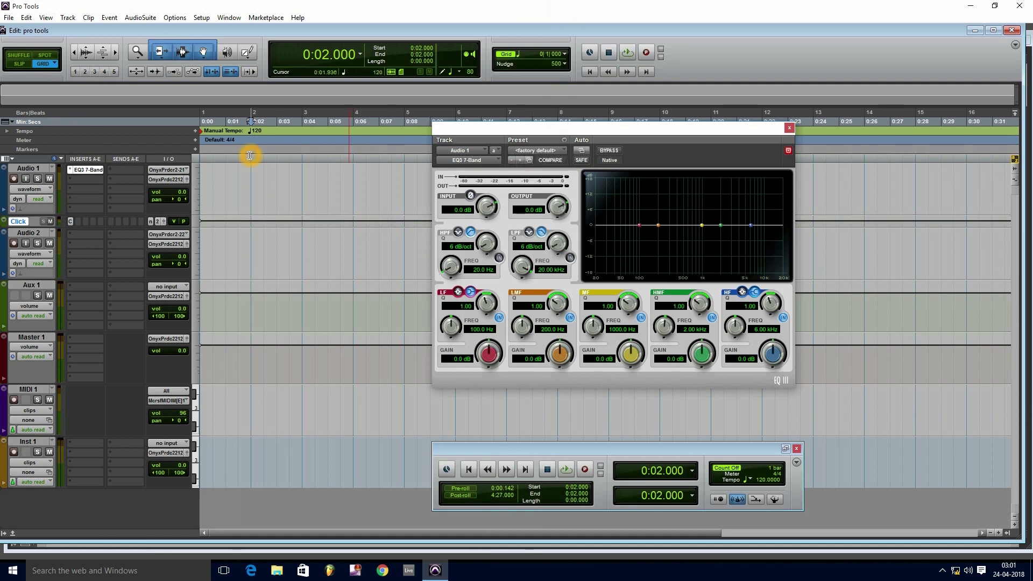
key(space)
key(space)
Return to the session start, place the cursor at 0:02.000 on Audio 1, and try to record without any record-enabled track
key(Return)
click(252, 178)
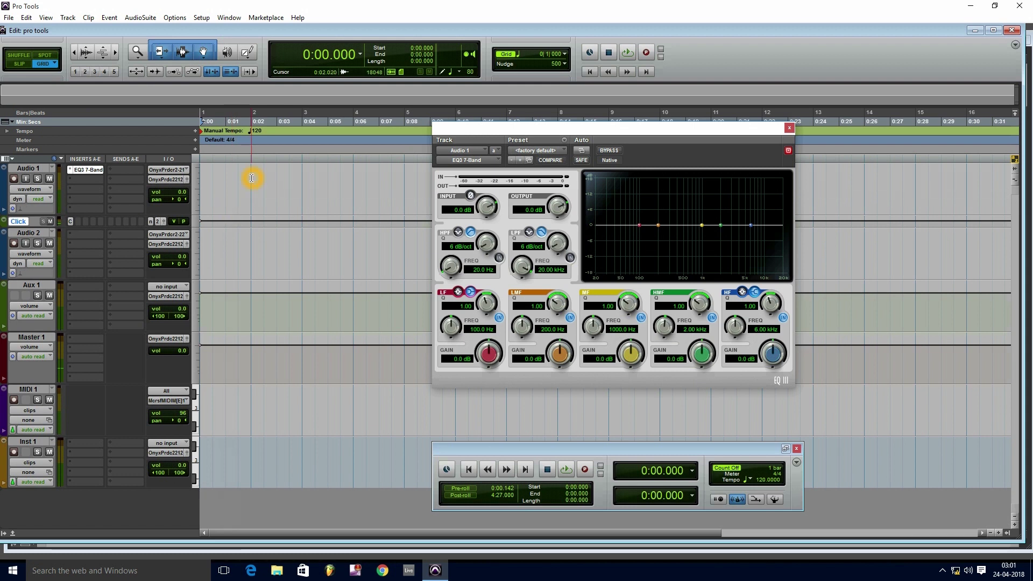
click(254, 178)
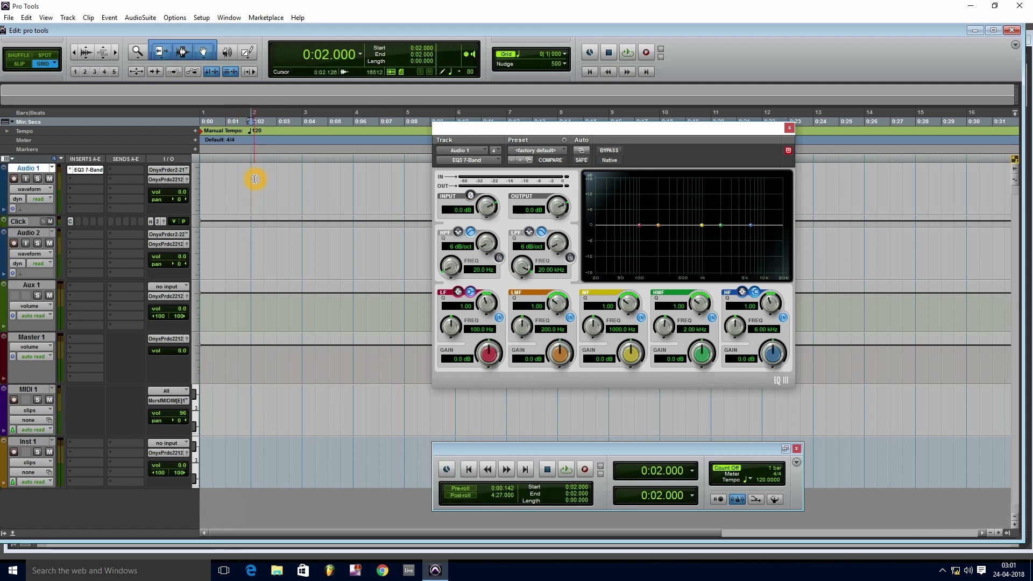
click(254, 128)
key(ctrl+space)
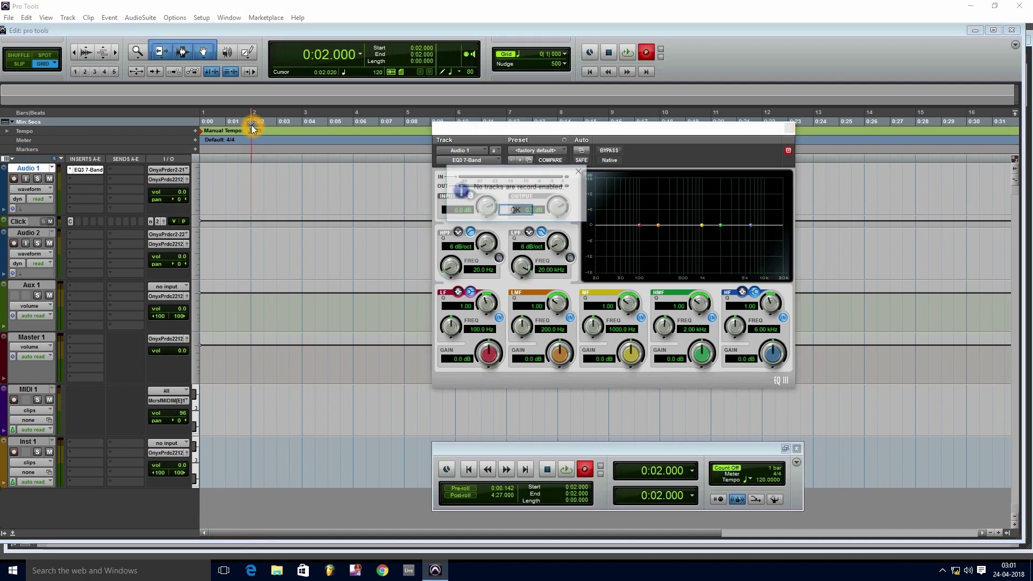
click(512, 210)
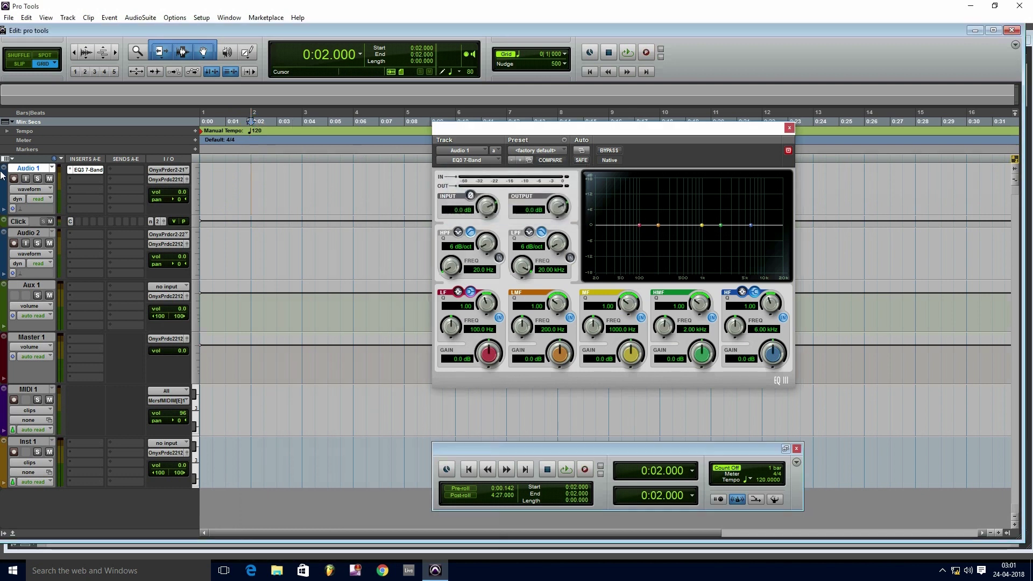
Toggle record enable on Audio 1 on and off, and retry recording from 0:02.000 with it off
click(14, 178)
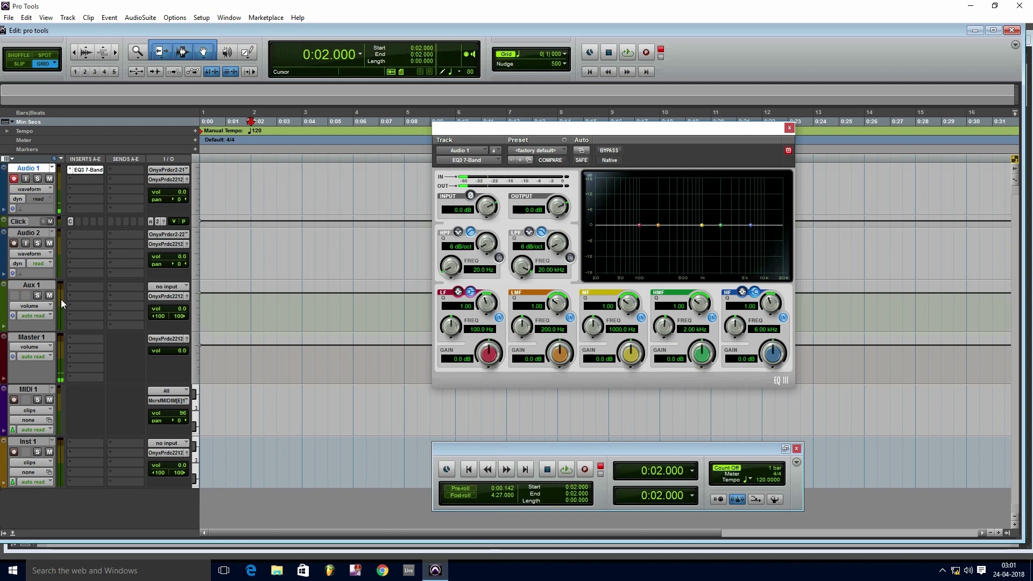
click(14, 180)
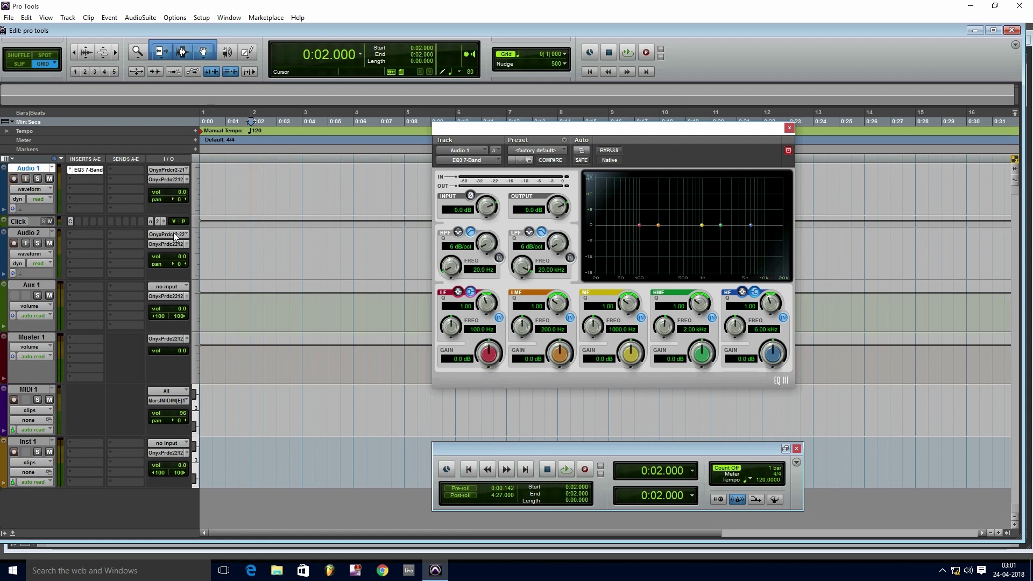
click(253, 173)
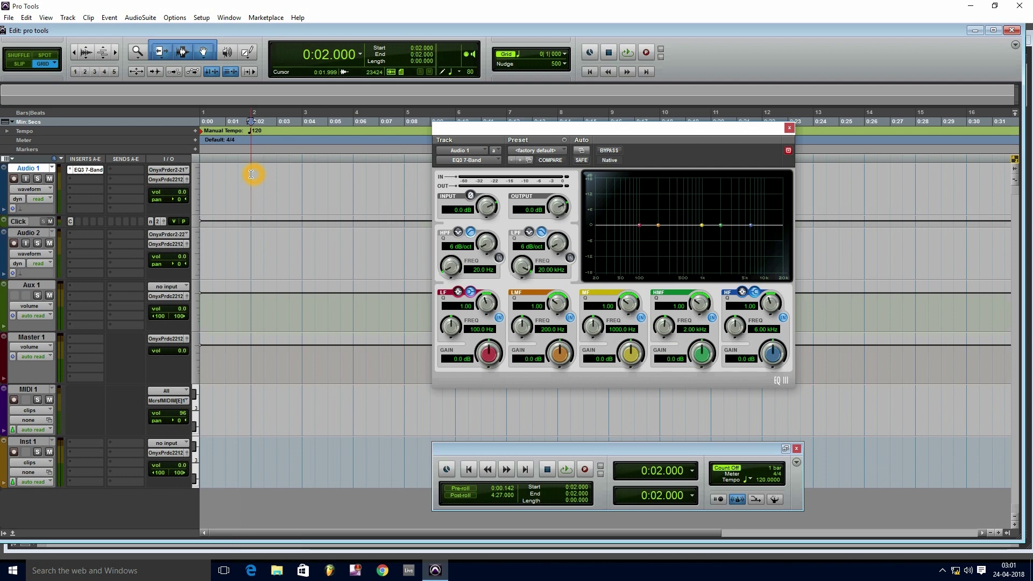
key(F12)
click(517, 210)
Record-enable Audio 1, record a short take from 0:02.000 with the count-off, and turn record enable back off
click(13, 179)
key(F12)
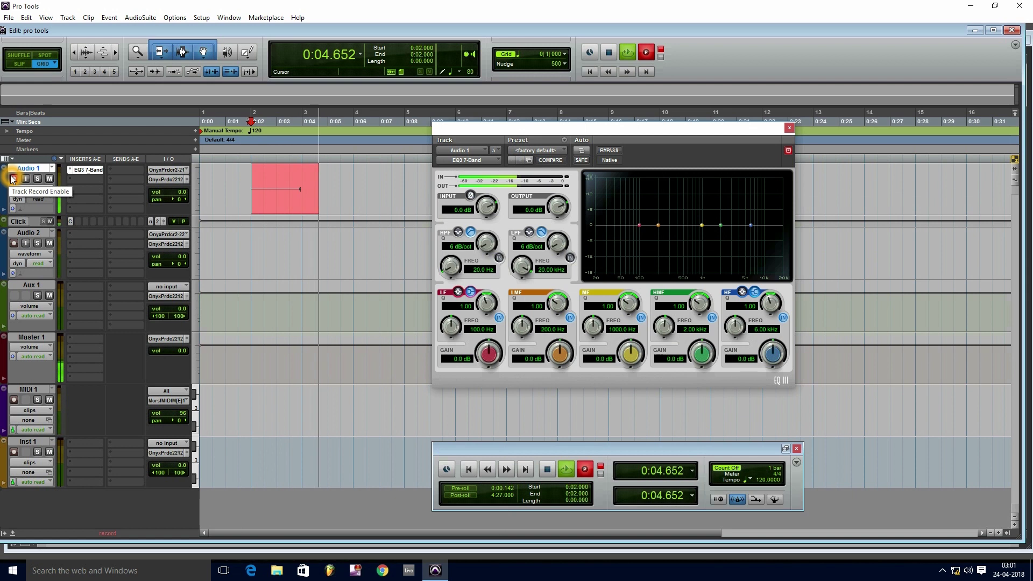
key(space)
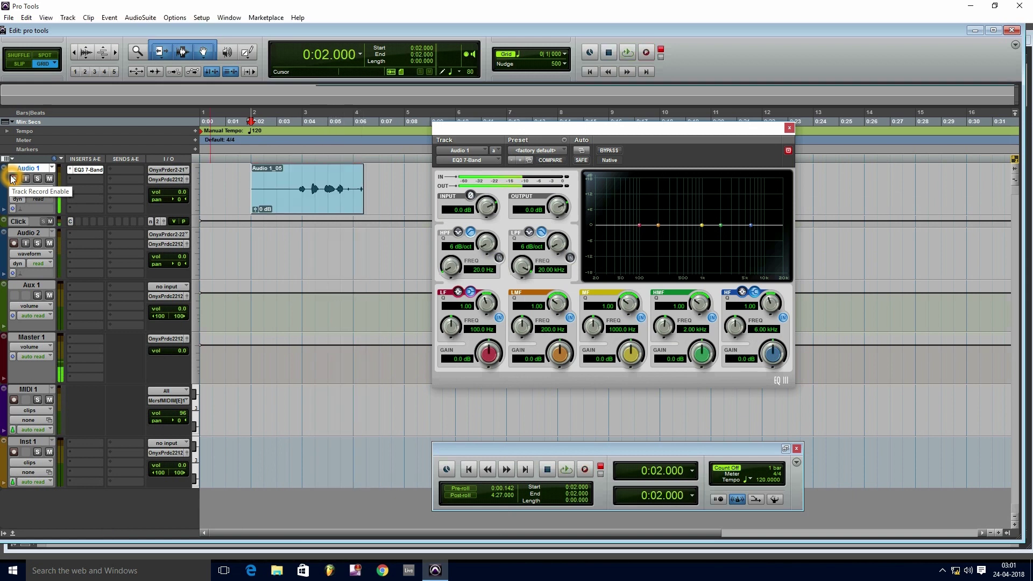
click(14, 178)
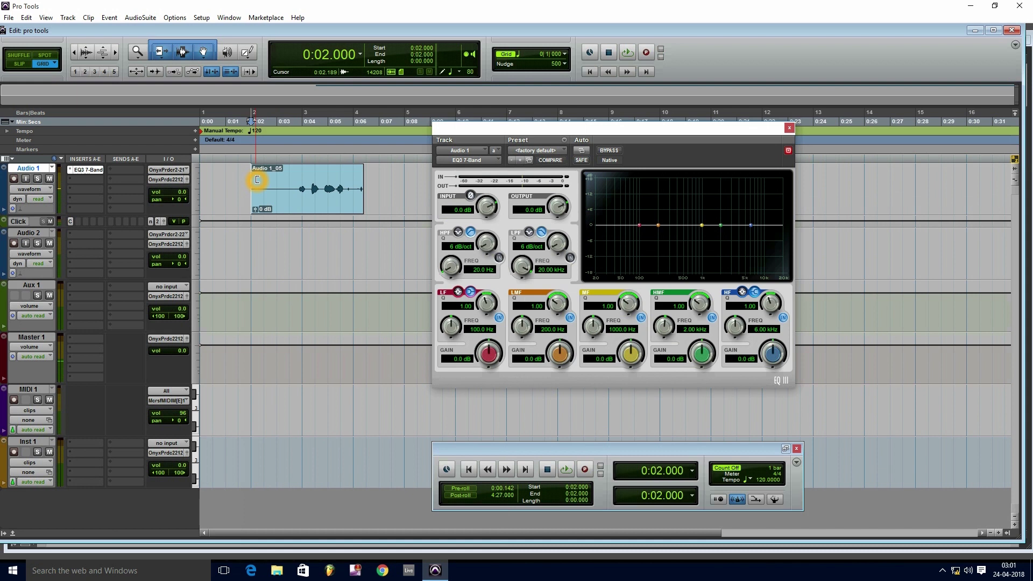
Delete the recorded clip from the Audio 1 track
click(251, 181)
click(273, 200)
key(Delete)
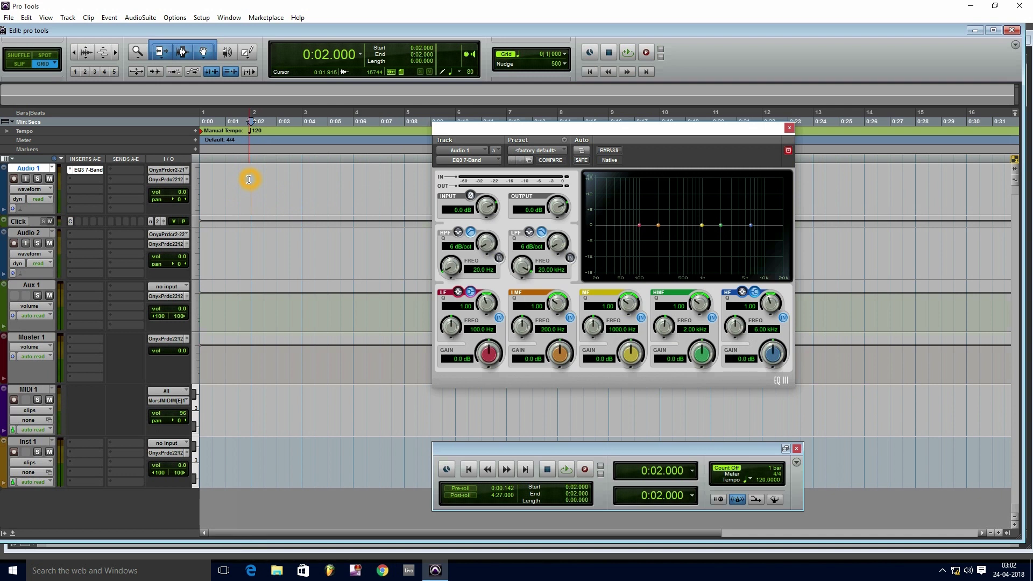
Record another take on Audio 1 from 0:02.000 after the one-bar count-off, disarm the track and delete the clip
click(519, 207)
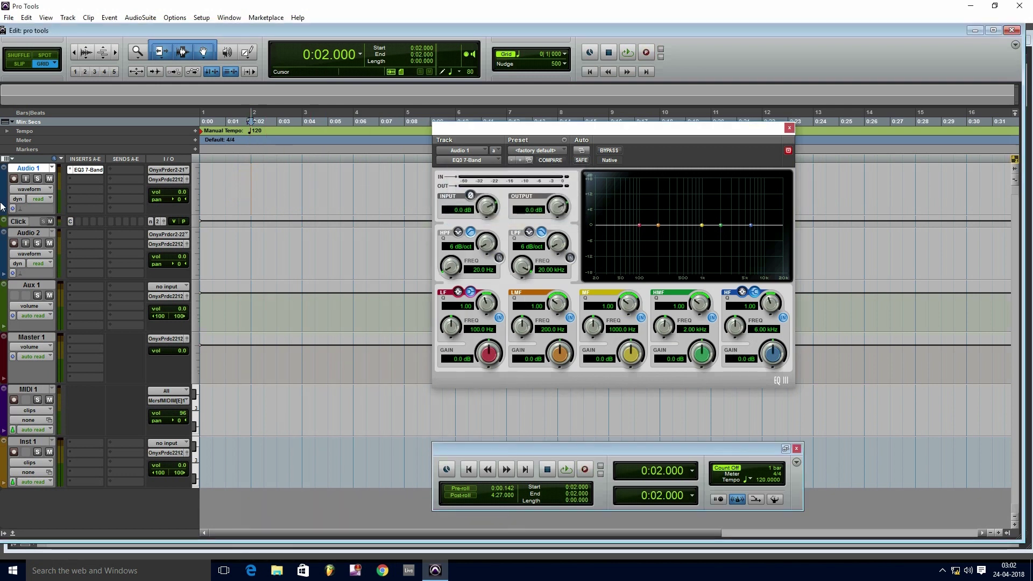
click(13, 179)
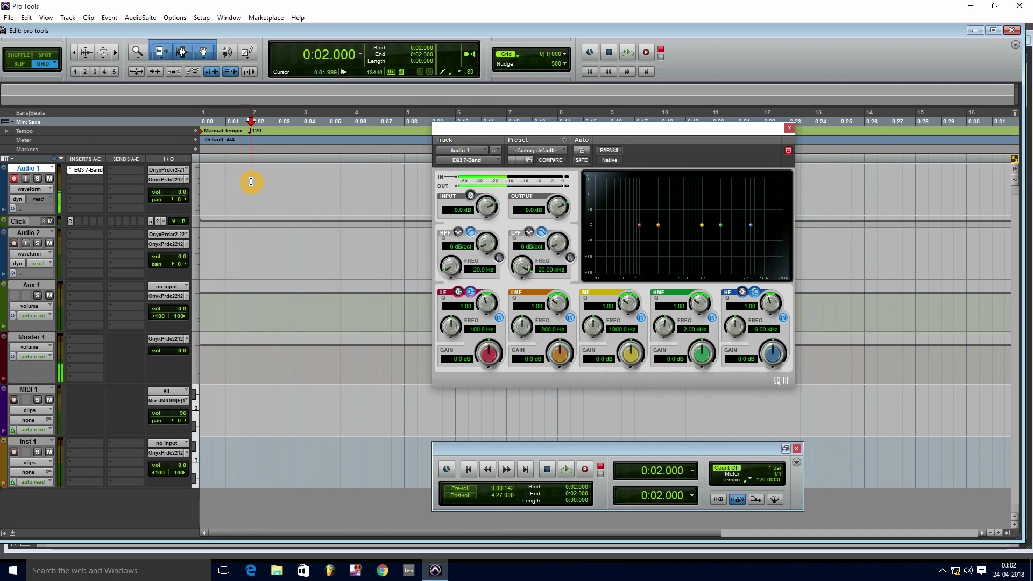
key(ctrl+space)
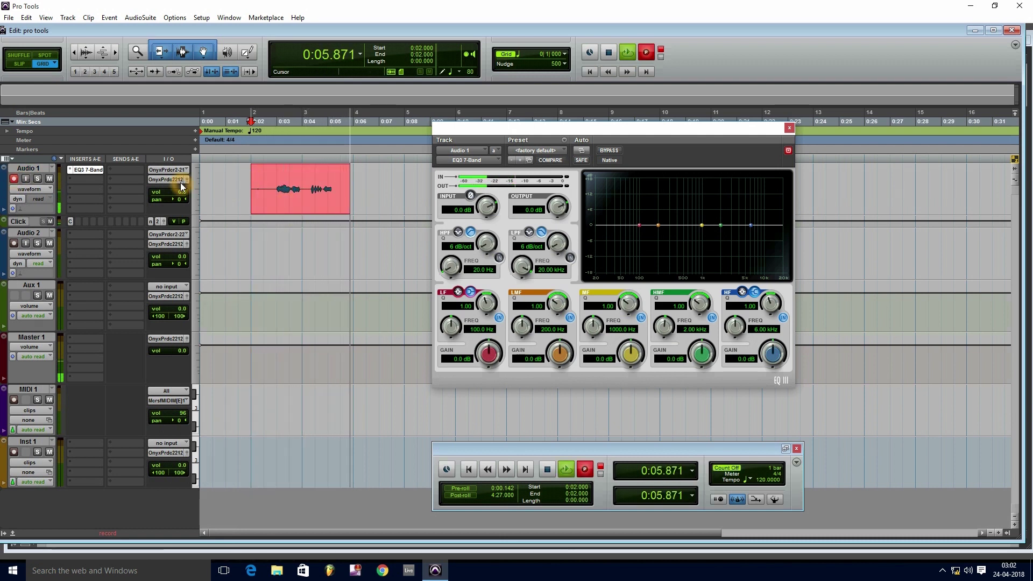
key(space)
click(214, 185)
click(14, 179)
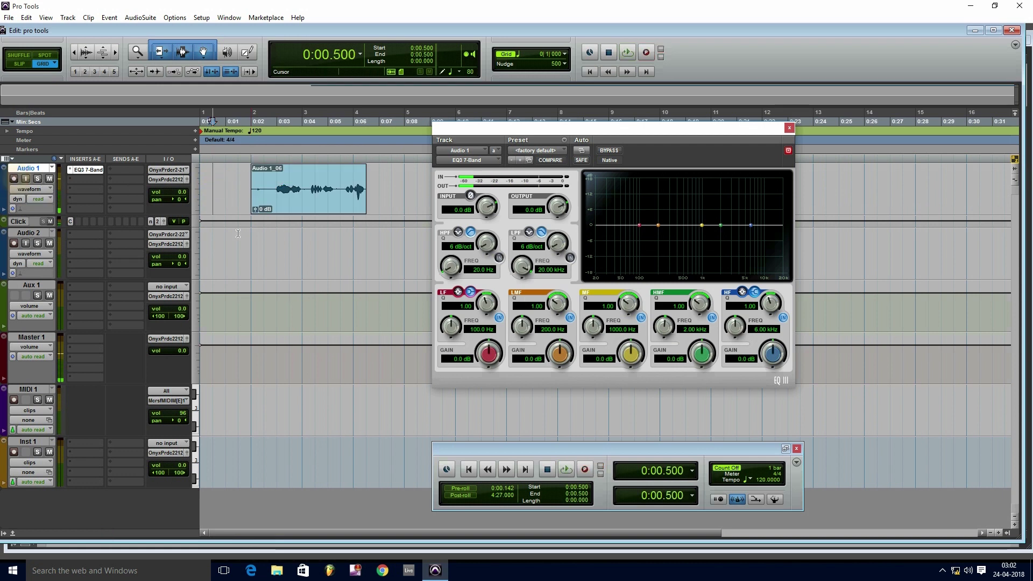
click(318, 204)
key(Delete)
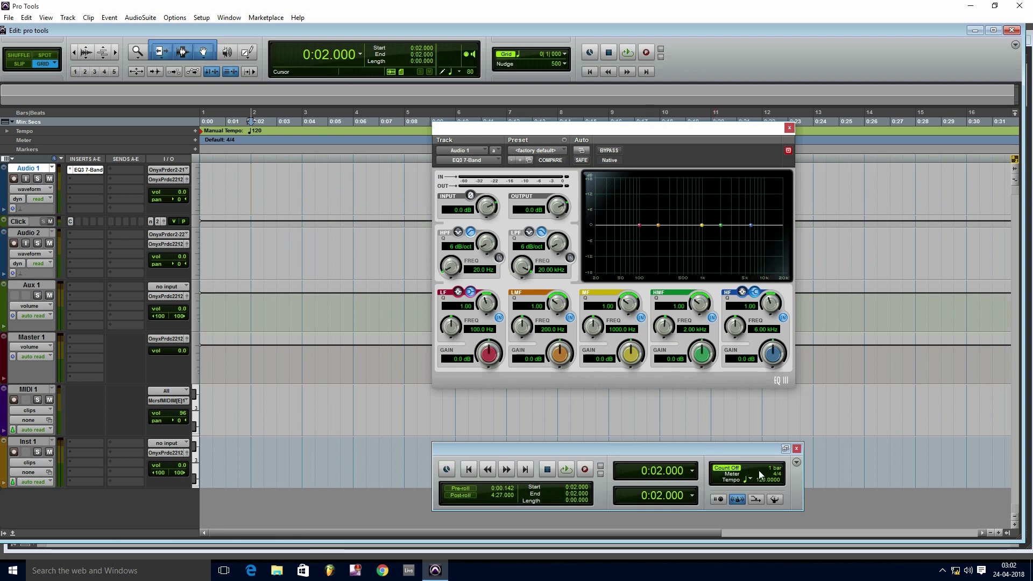
Set the countoff length to 5 bars in the Click/Countoff Options
double_click(782, 471)
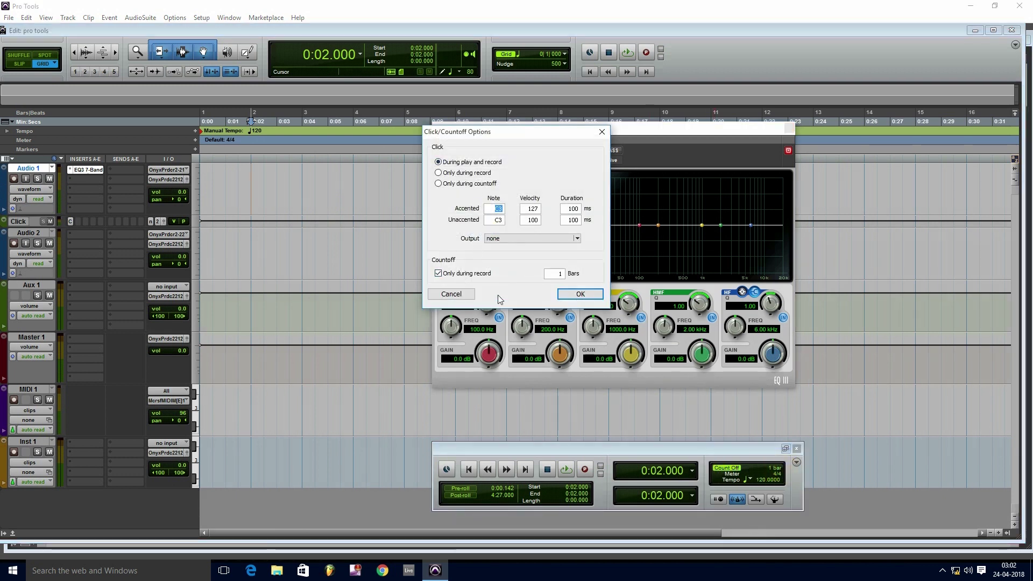
click(451, 293)
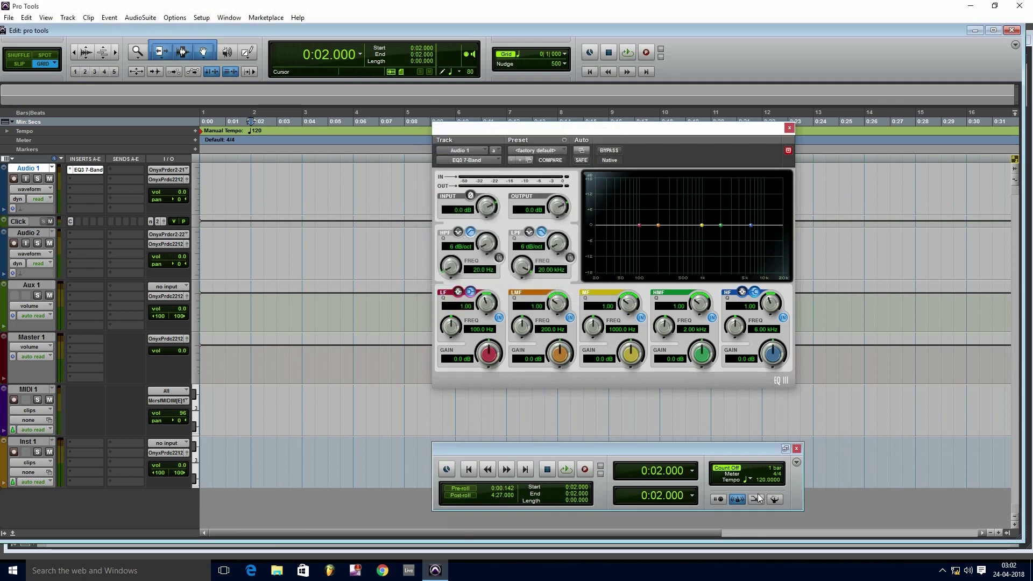
double_click(779, 472)
click(560, 274)
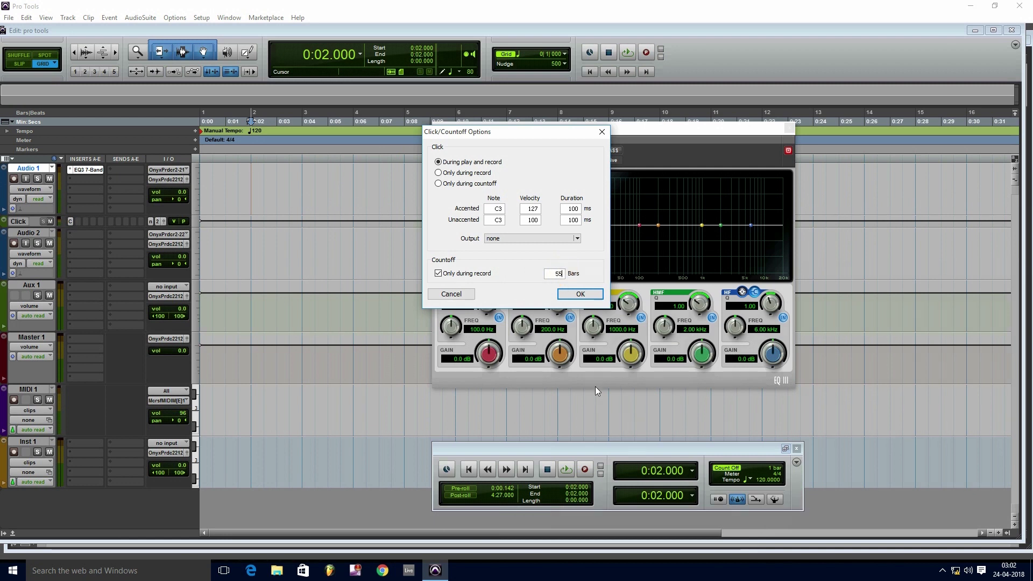
click(570, 293)
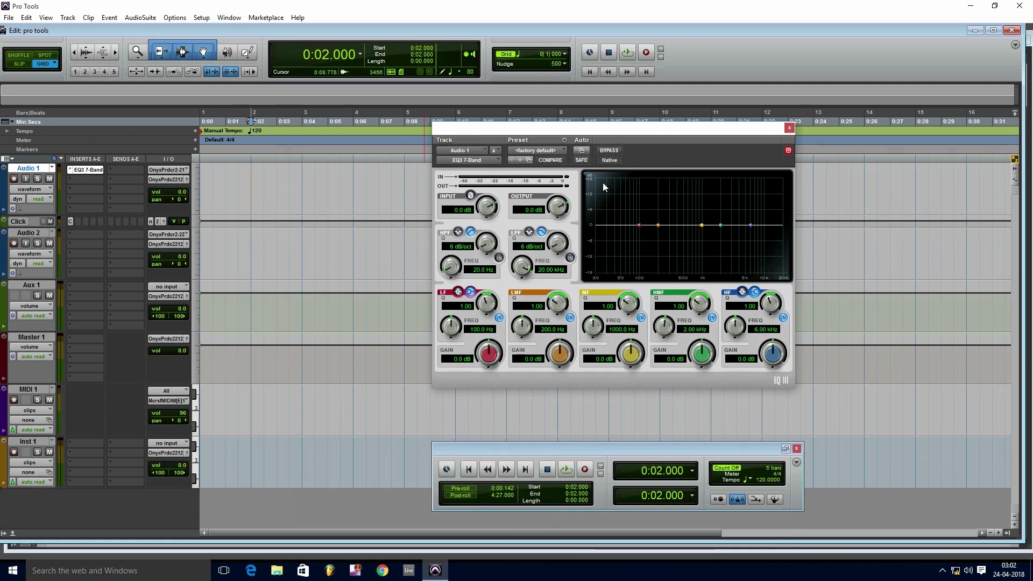
Move the EQ3 7-Band window clear of bars 6 and 7 on the timeline and record-enable Audio 1 with the cursor at 0:02.000
drag(692, 132, 786, 146)
click(256, 184)
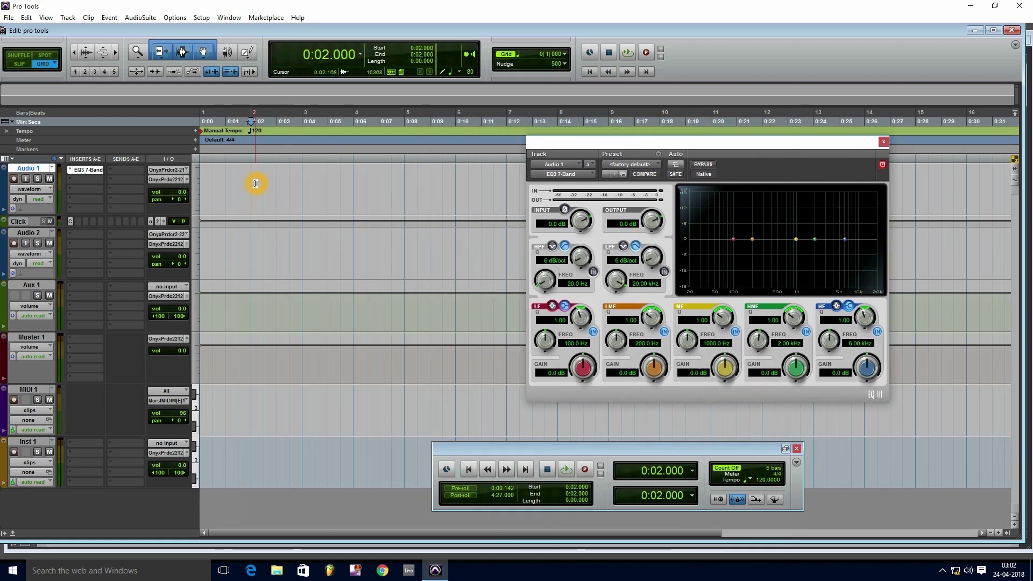
click(160, 144)
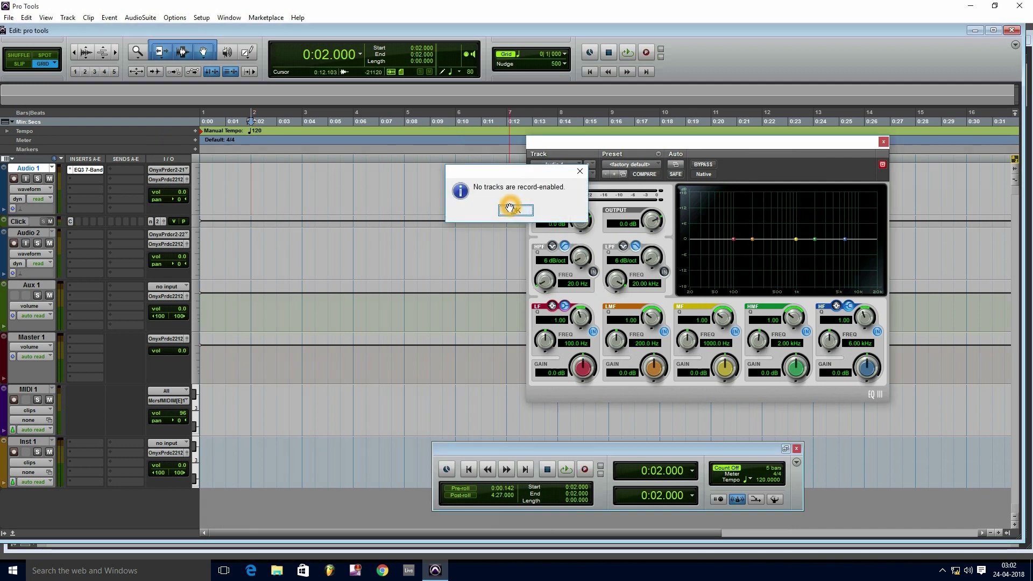
click(506, 208)
click(15, 179)
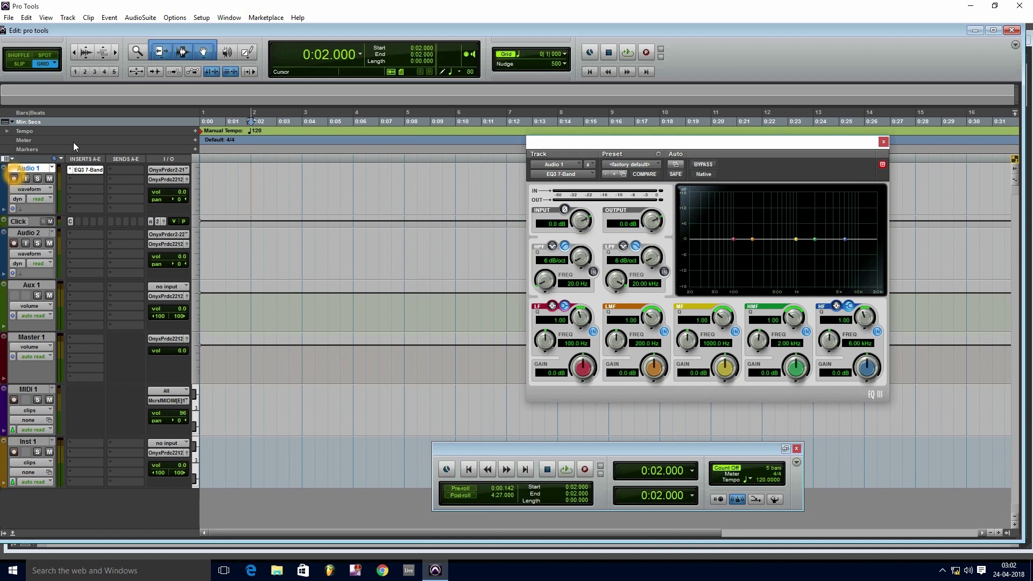
click(14, 183)
click(183, 98)
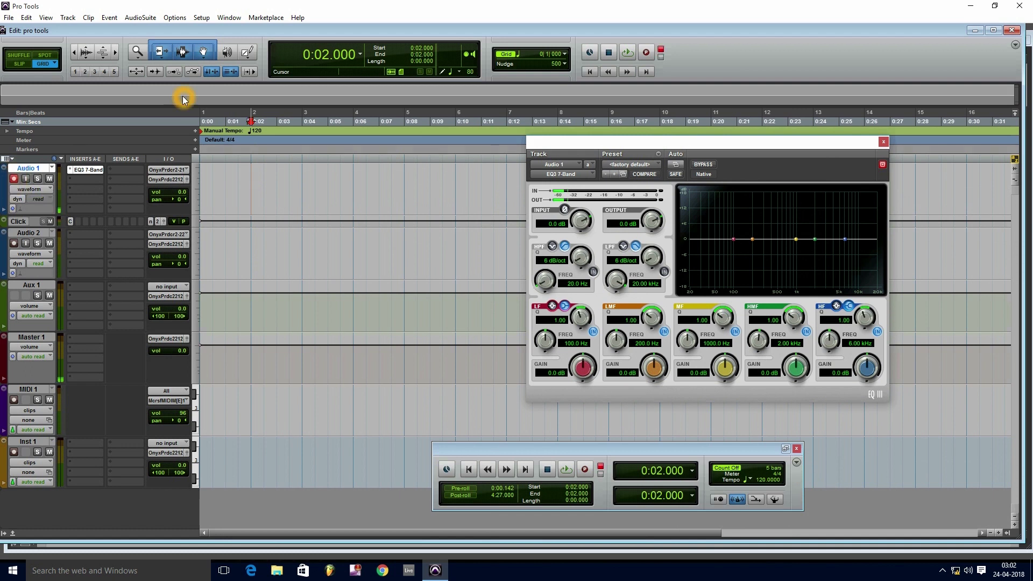
Record a short take on Audio 1 from 0:02.000 after the five-bar countoff and turn off its record enable
key(ctrl+space)
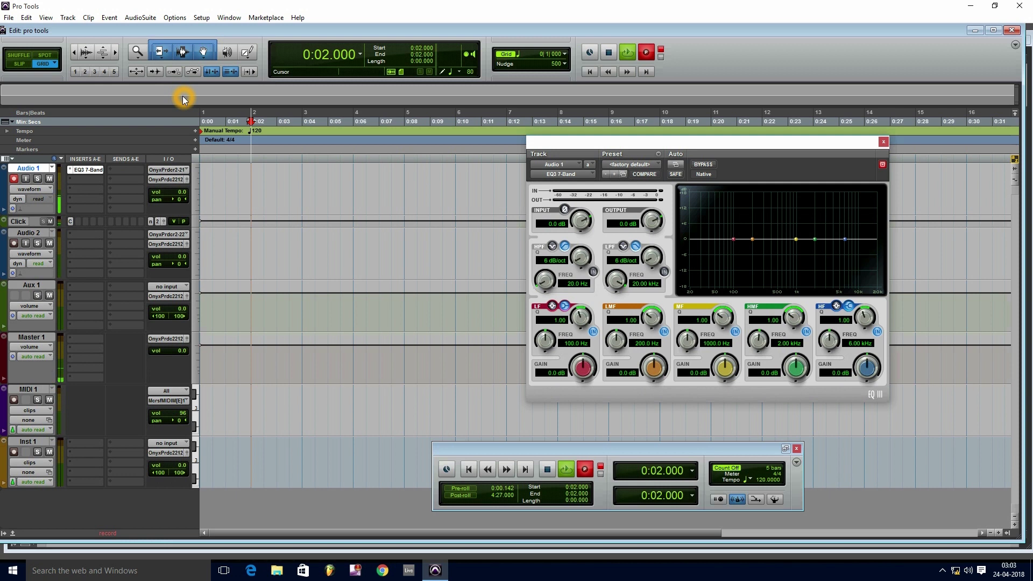
key(space)
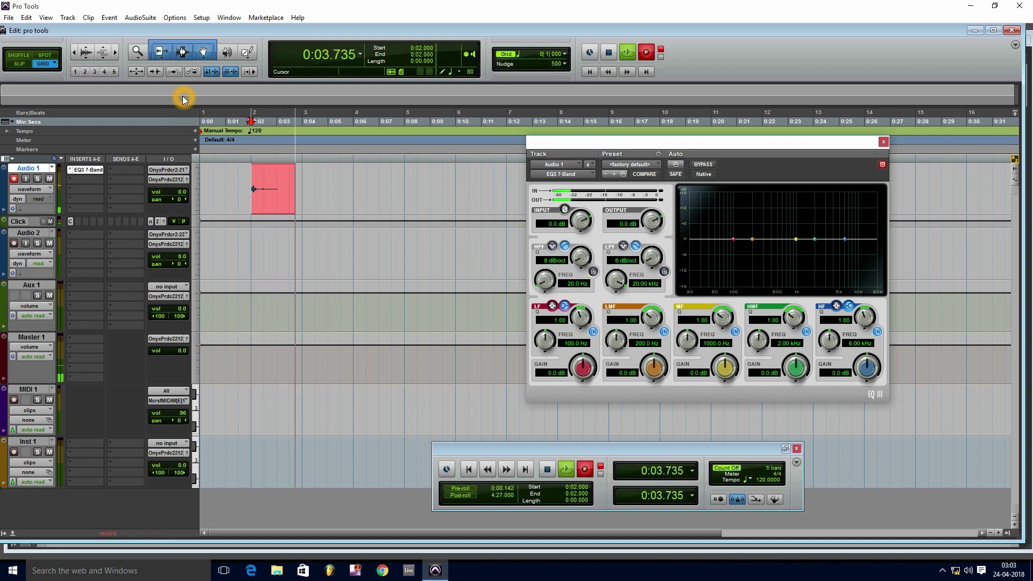
key(space)
click(14, 178)
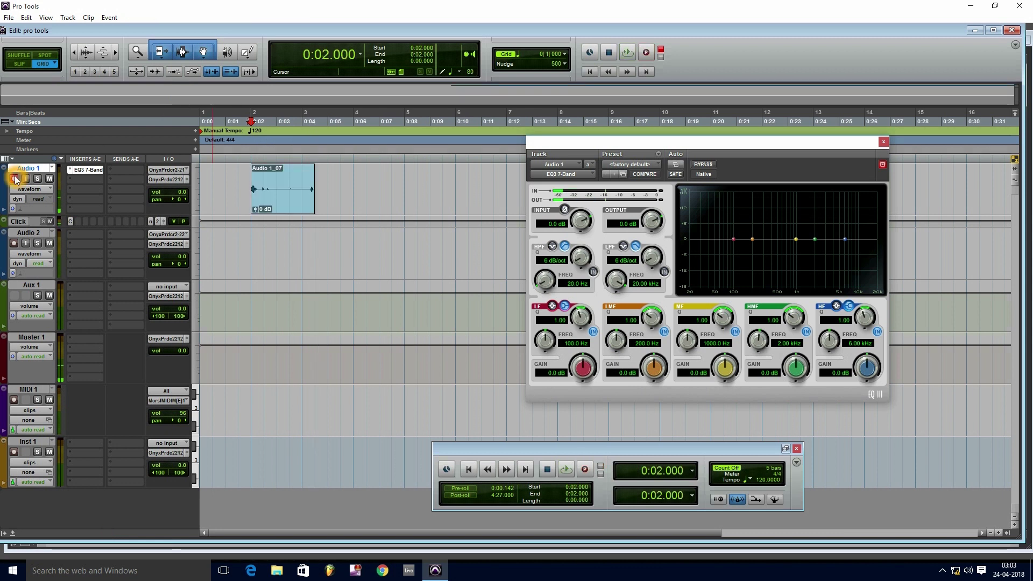
Select the newly recorded take on Audio 1 and delete it
click(286, 209)
click(286, 208)
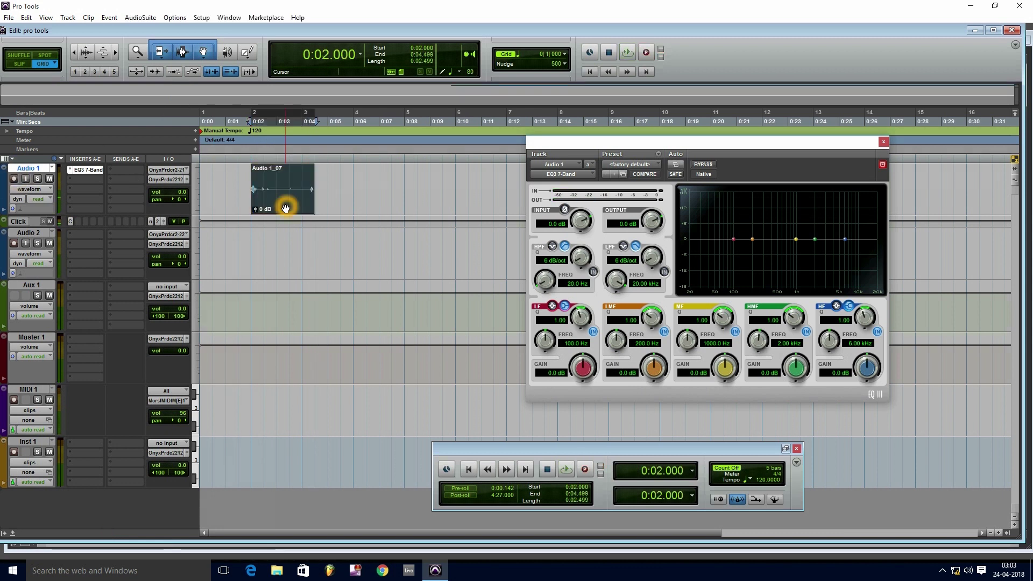
key(Delete)
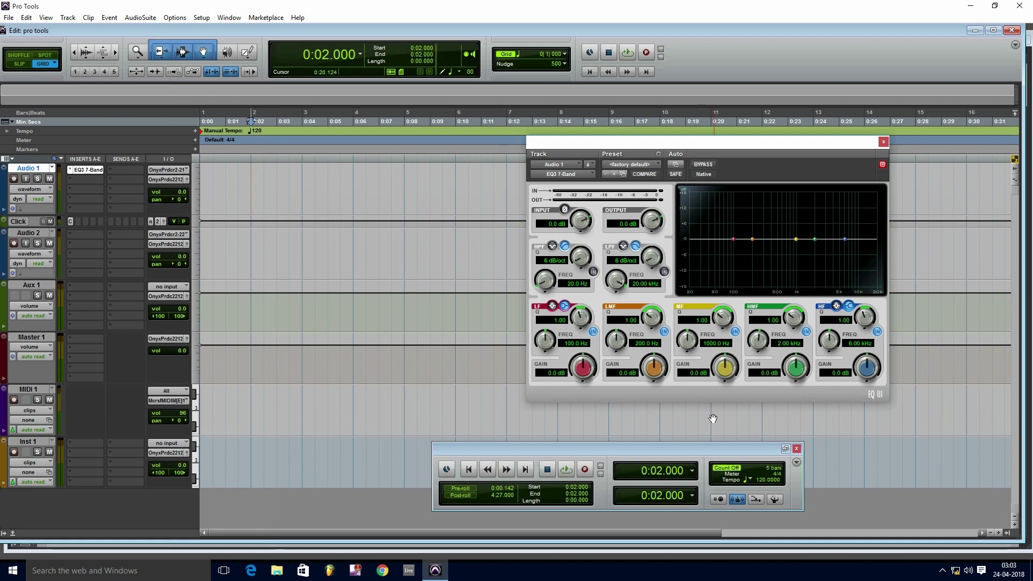
Select the first bar on Audio 1 from 0:00.000 to 0:02.000 and set the session meter to 3/4
click(778, 477)
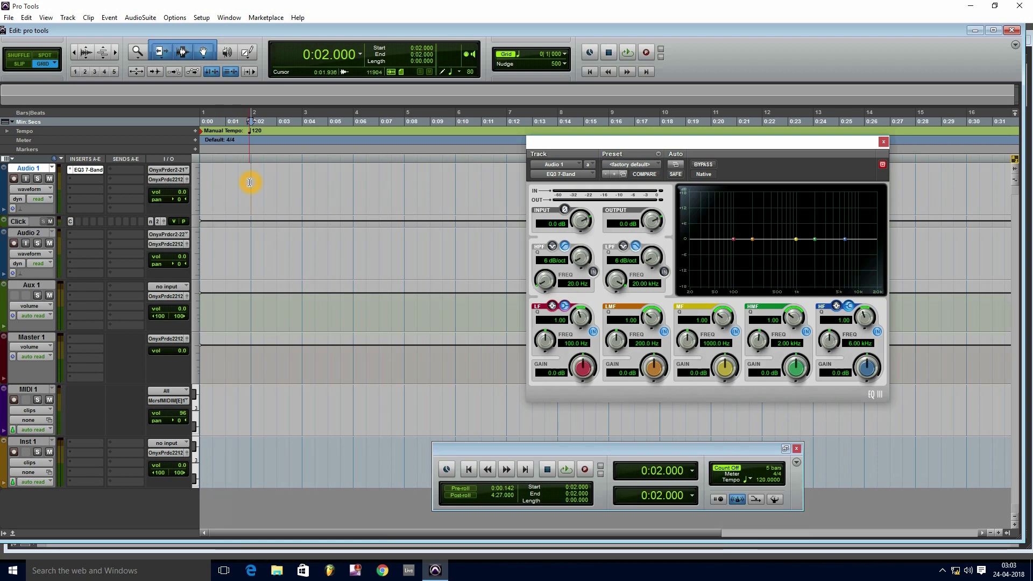
drag(249, 181, 198, 182)
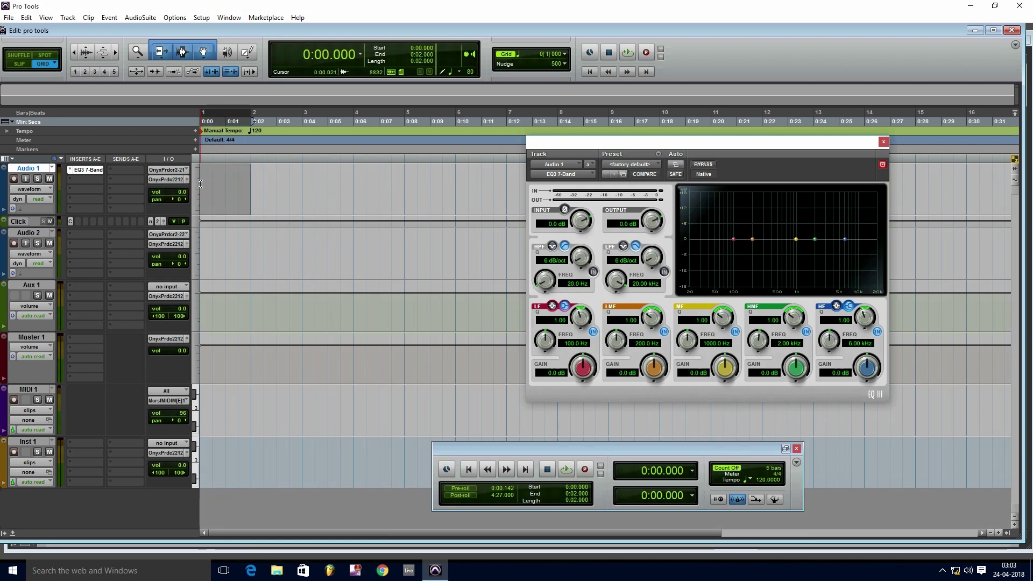
click(774, 476)
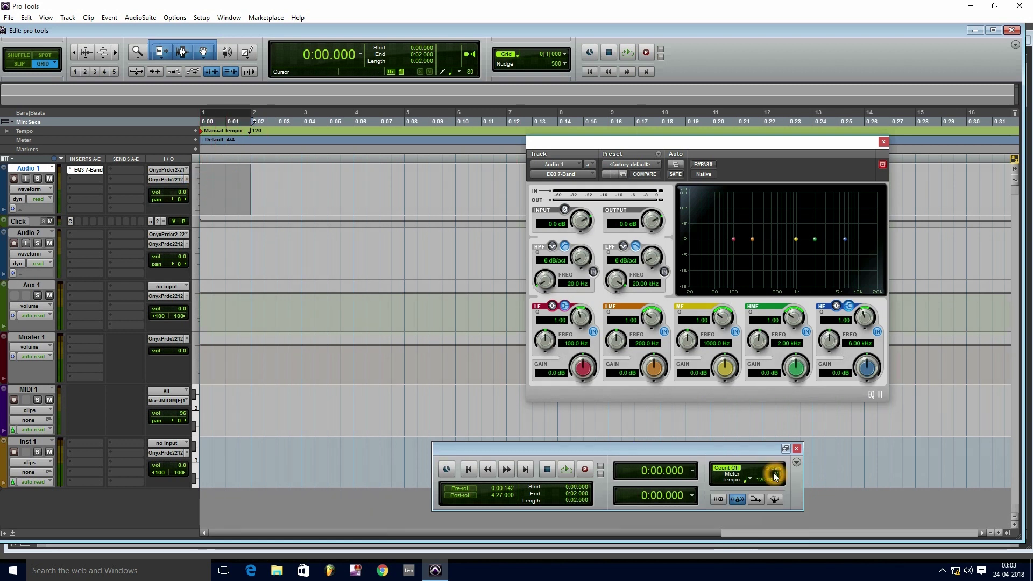
click(532, 203)
text(3)
key(Return)
Select the first 3/4 bar on Audio 1, return the cursor to 0:00.000 and play the click briefly
click(236, 182)
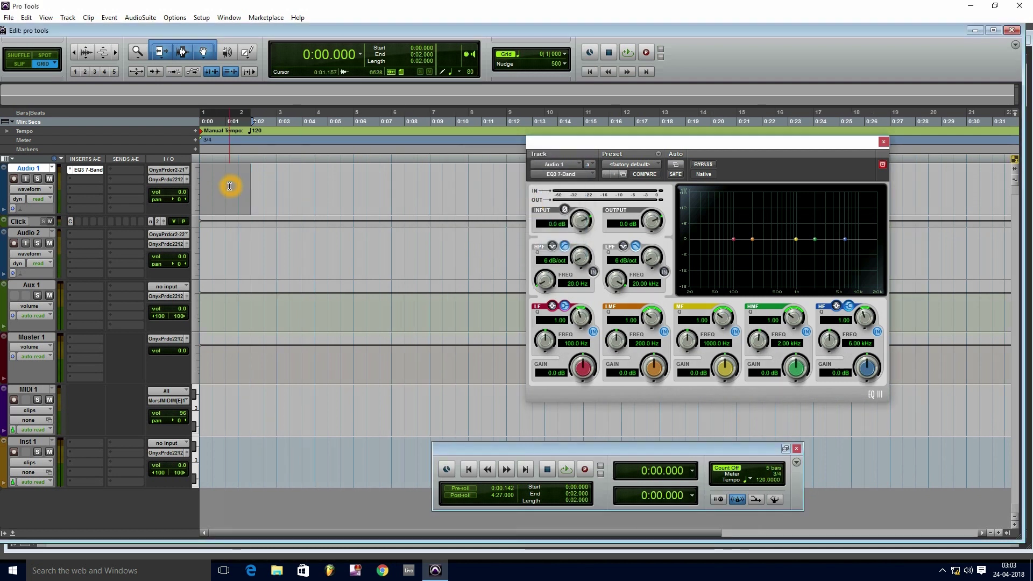
drag(237, 183, 207, 198)
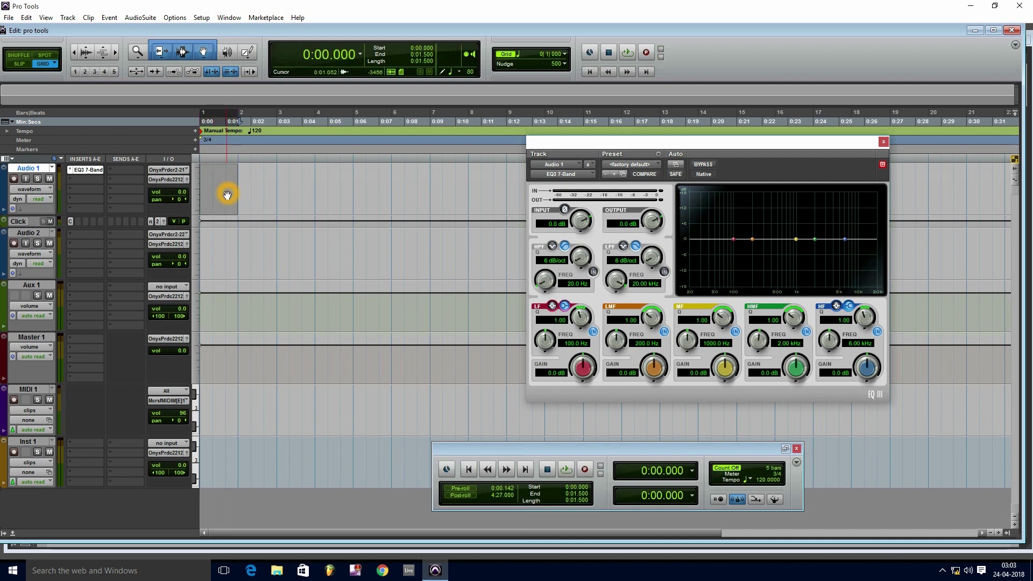
click(210, 181)
click(209, 180)
key(space)
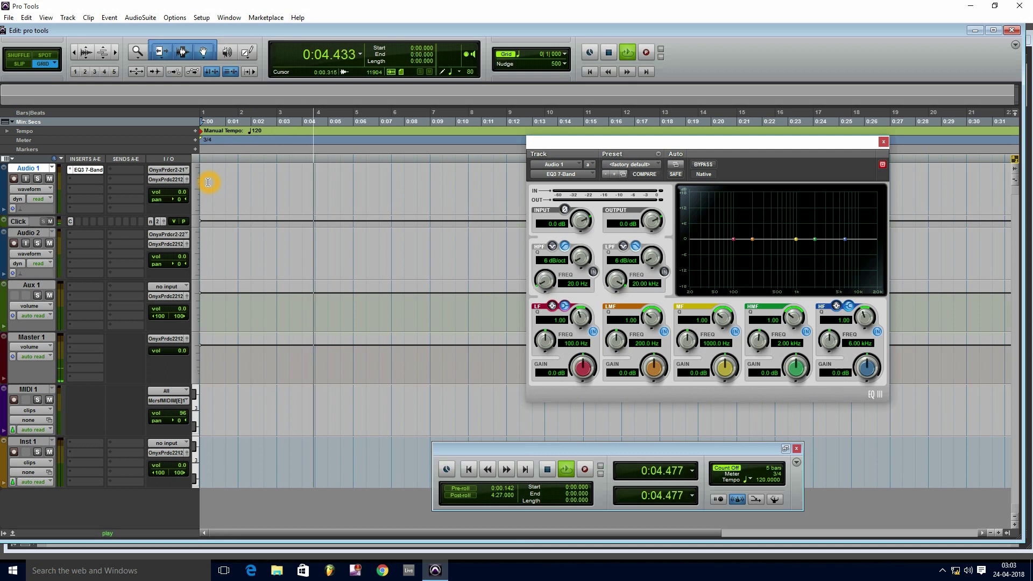
key(space)
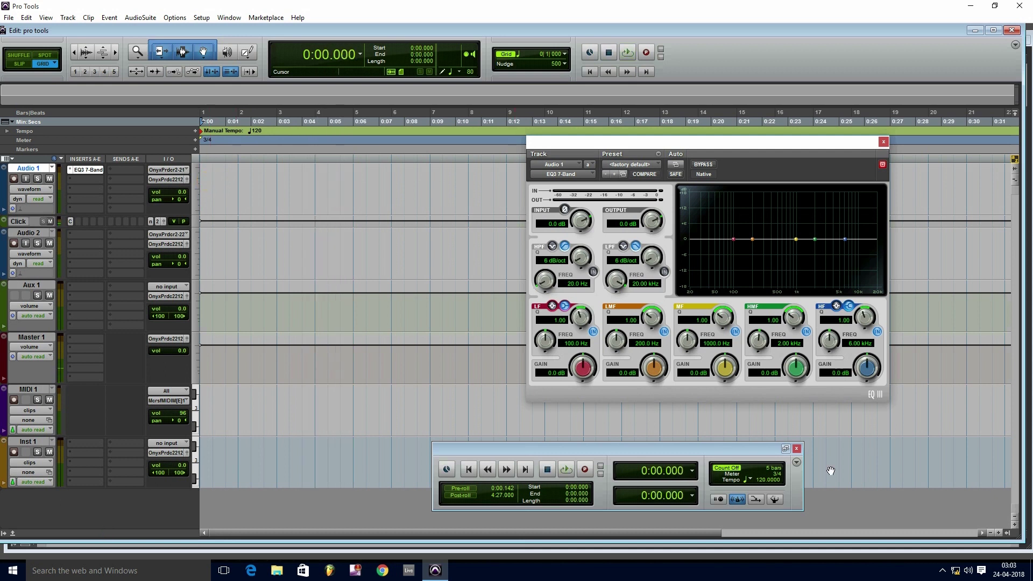
Set the session tempo to 220 BPM and play the click briefly from the session start
click(763, 480)
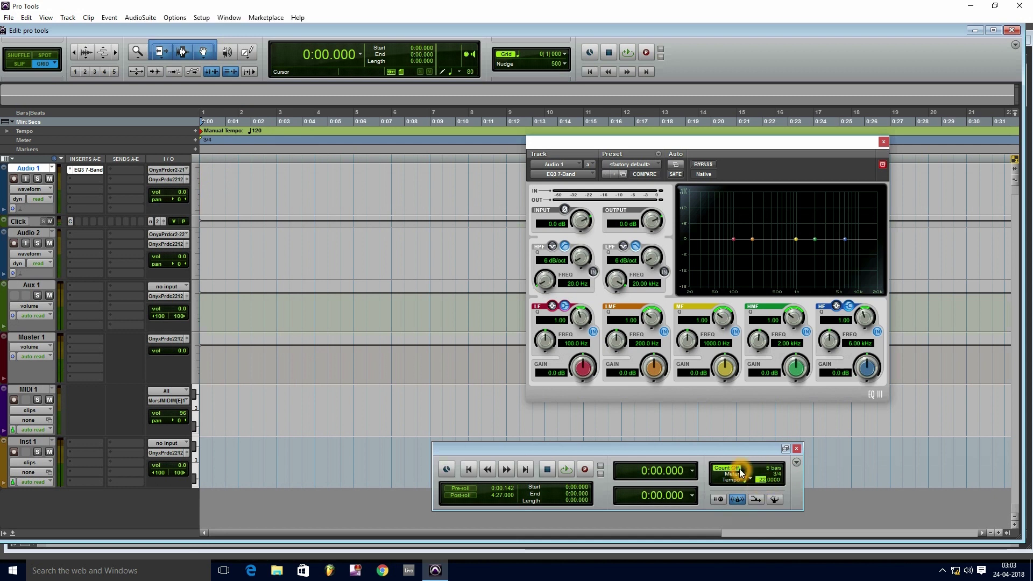
text(220)
key(Return)
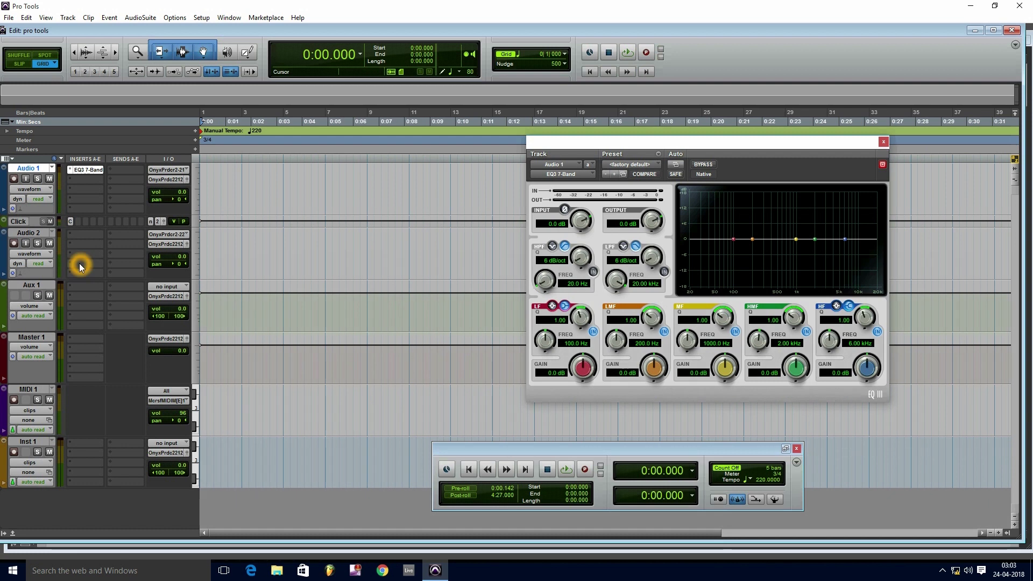
key(space)
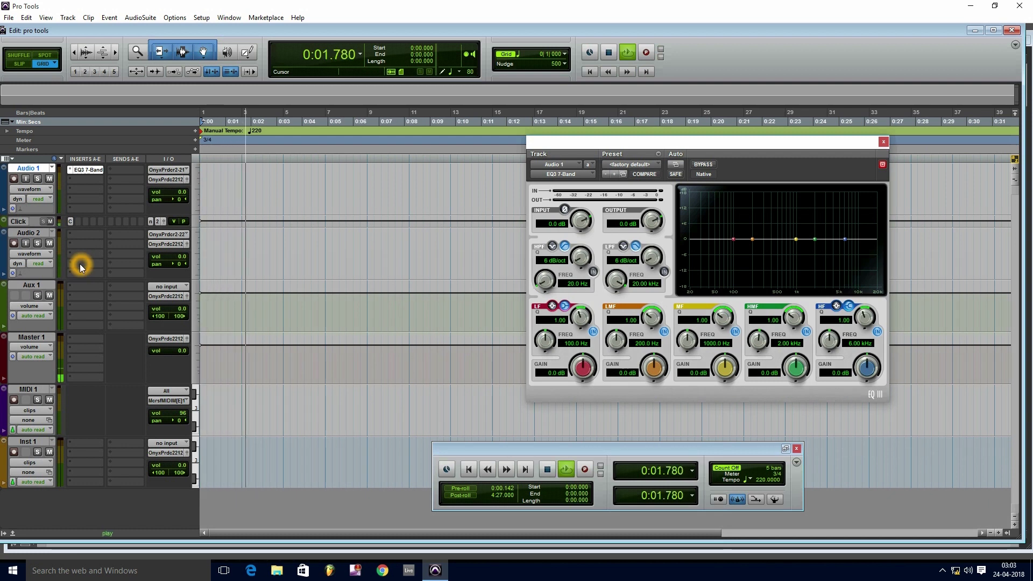
key(space)
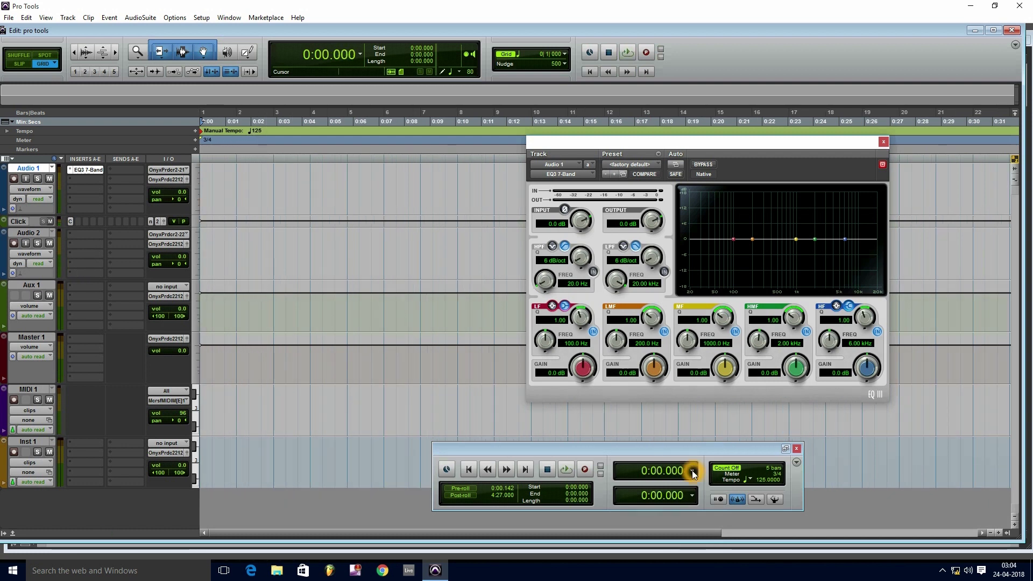
Switch the Transport's main counter to Bars|Beats and place the cursor at 1|2|000 on Audio 1
click(692, 472)
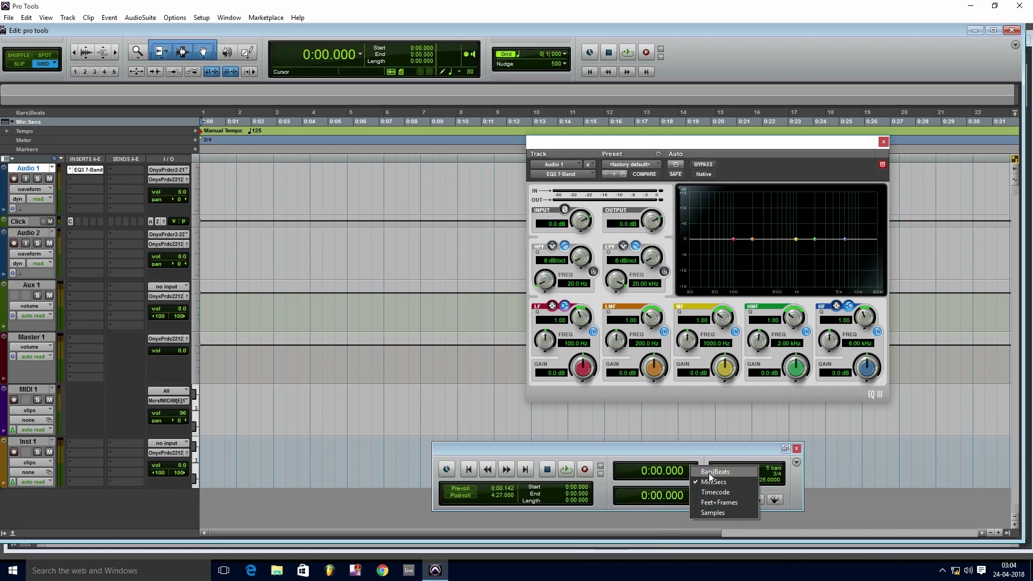
click(709, 472)
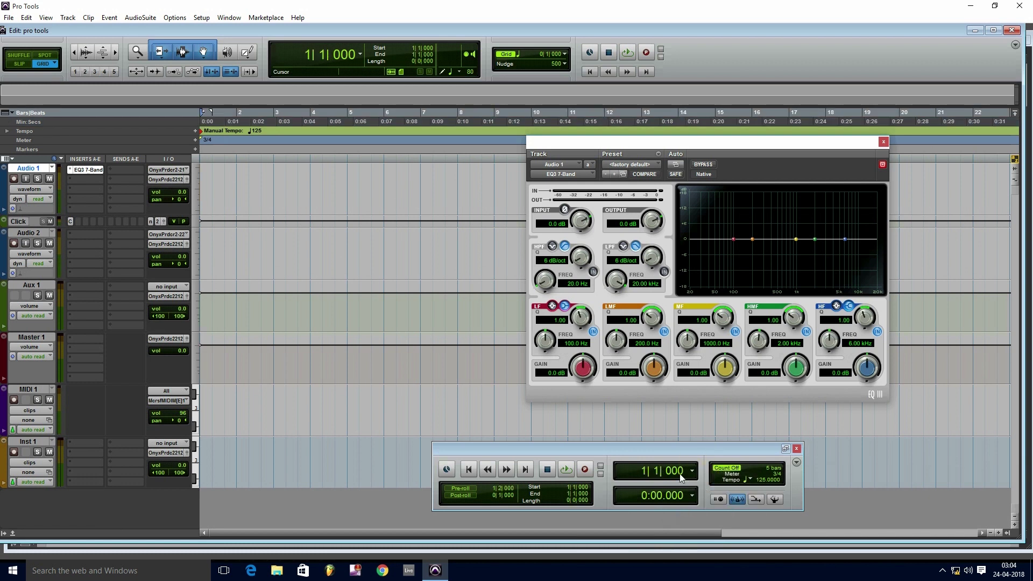
click(646, 474)
click(212, 175)
click(645, 474)
click(679, 474)
Switch the Transport's sub counter to Timecode, Feet+Frames and Samples in turn
click(693, 495)
click(707, 517)
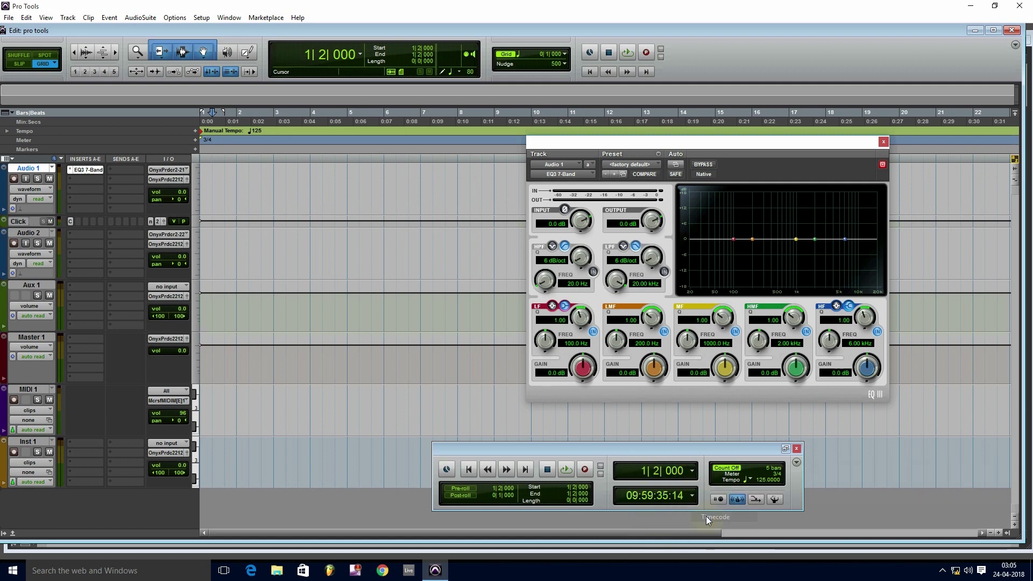
click(693, 499)
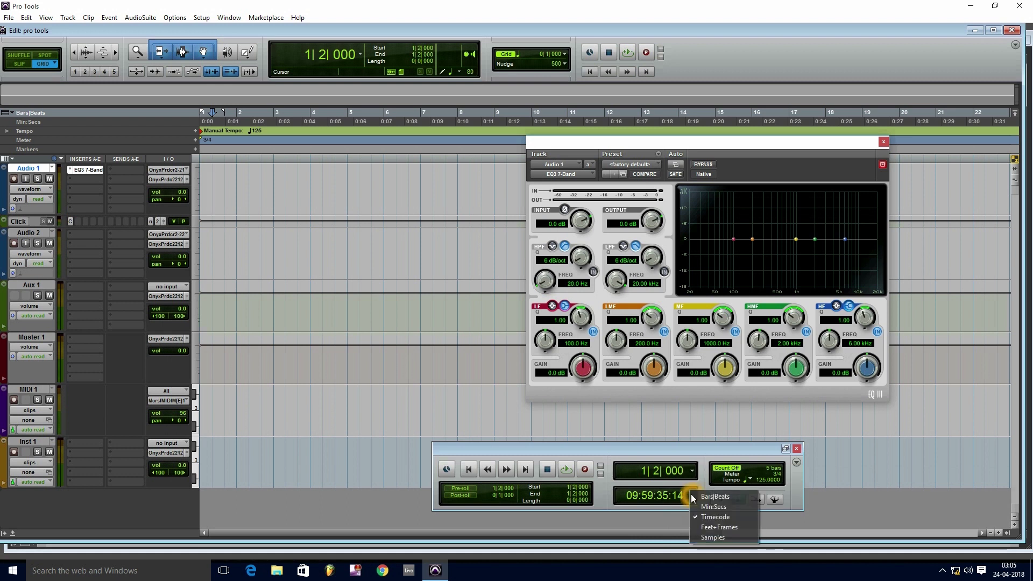
click(701, 522)
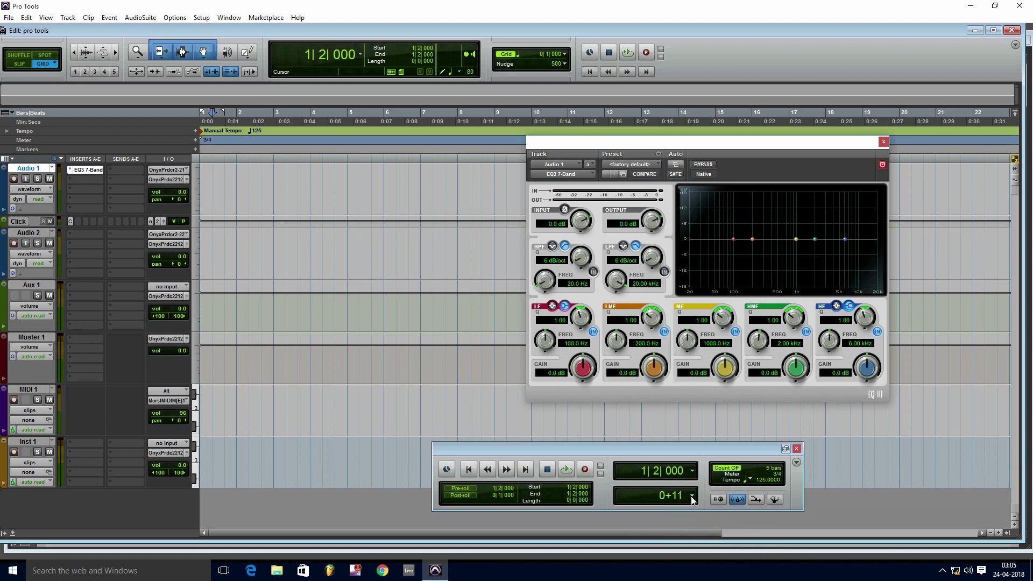
click(693, 496)
click(707, 538)
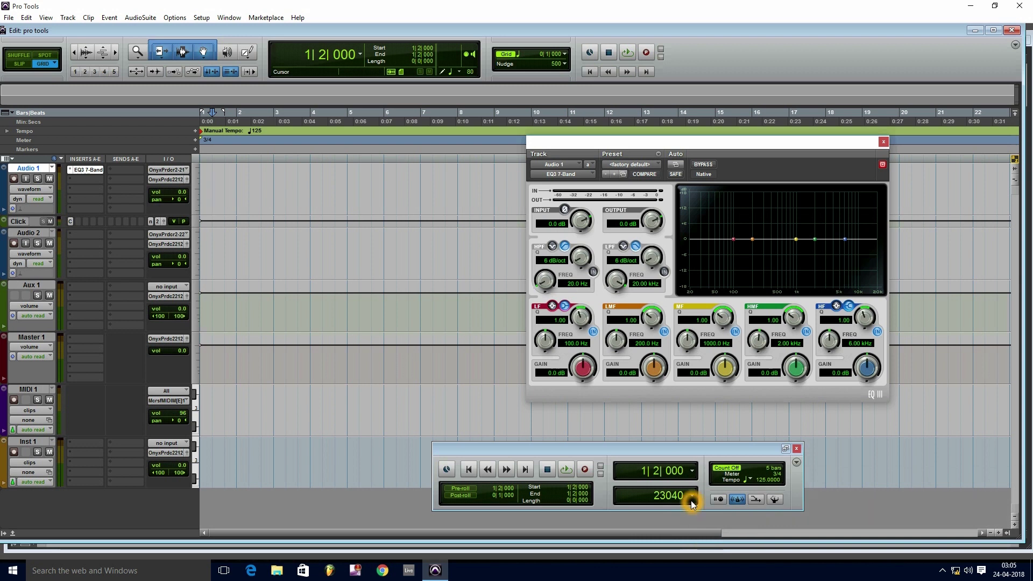
Place the cursor at 6|1|000 on Audio 1 and set the Transport's sub counter to Min:Secs
click(340, 192)
click(384, 186)
click(693, 496)
click(711, 506)
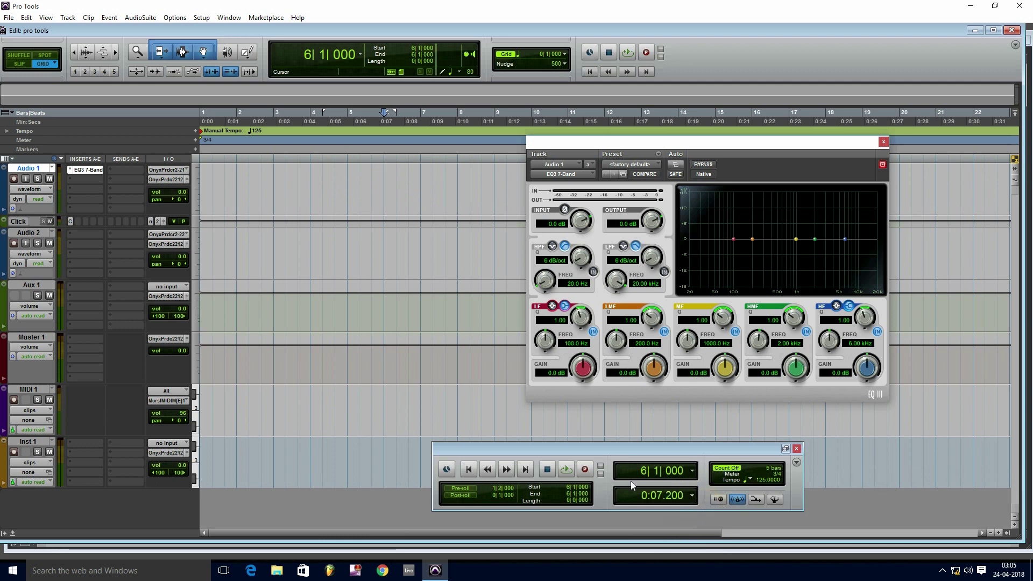
Move the cursor along Audio 1 from 5|3|000 to 8|2|000 to compare the main and sub counters
click(371, 178)
click(429, 179)
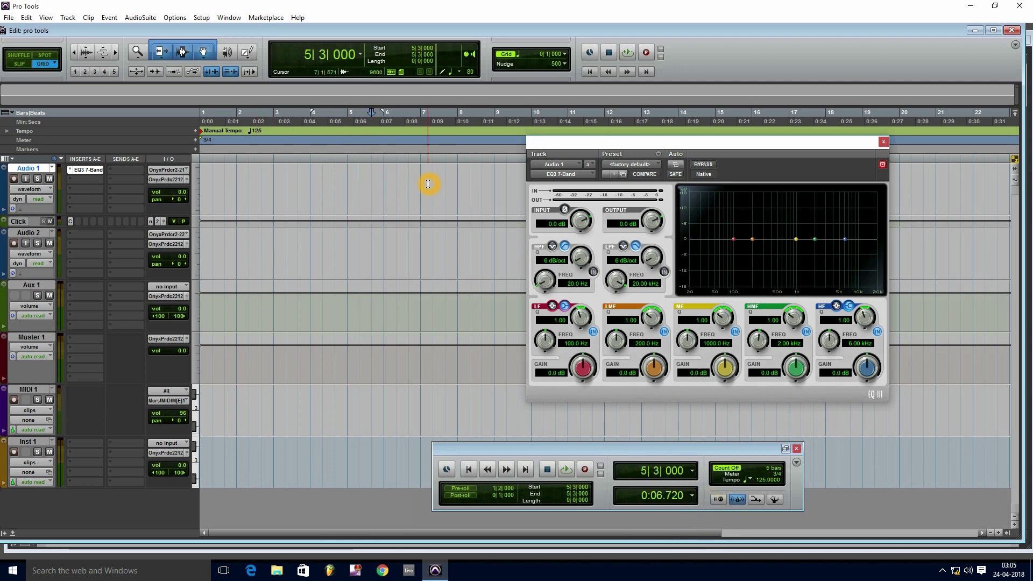
click(465, 183)
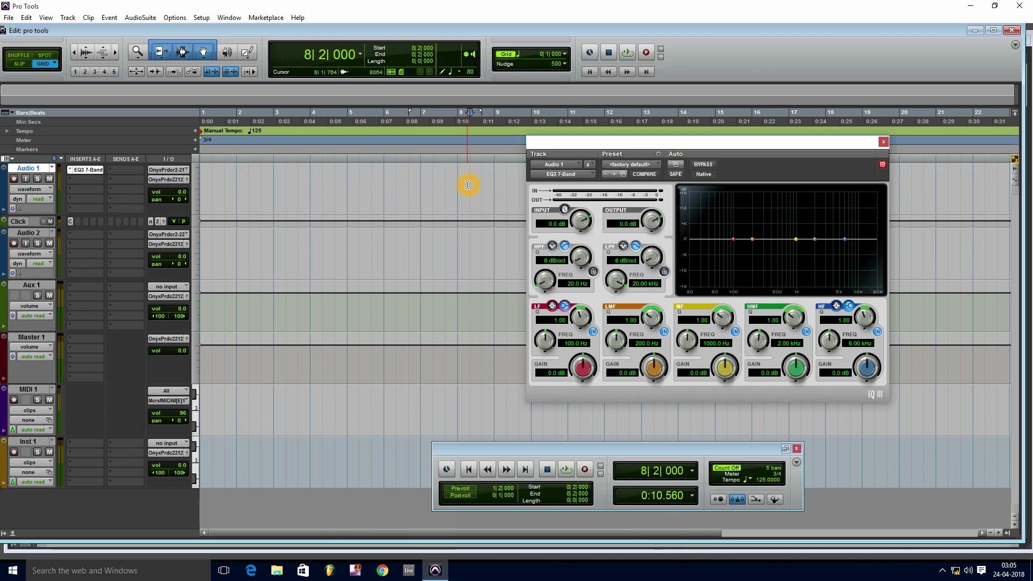